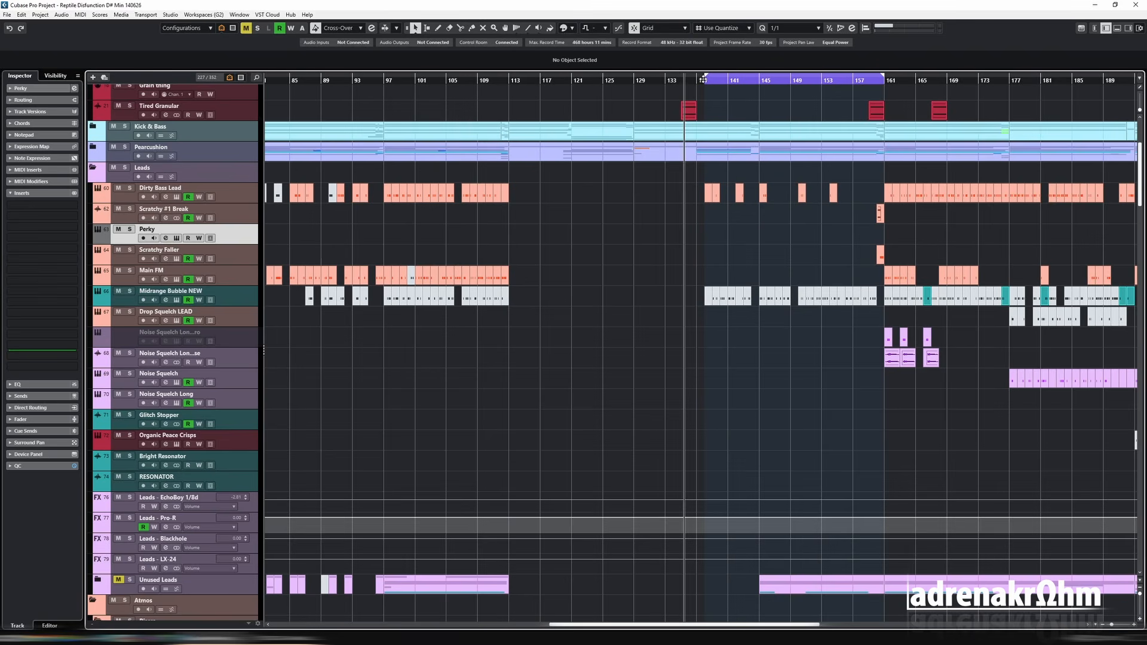
Extend the start of the cycle range back to about bar 135 and play the section from the range start
drag(705, 78, 684, 83)
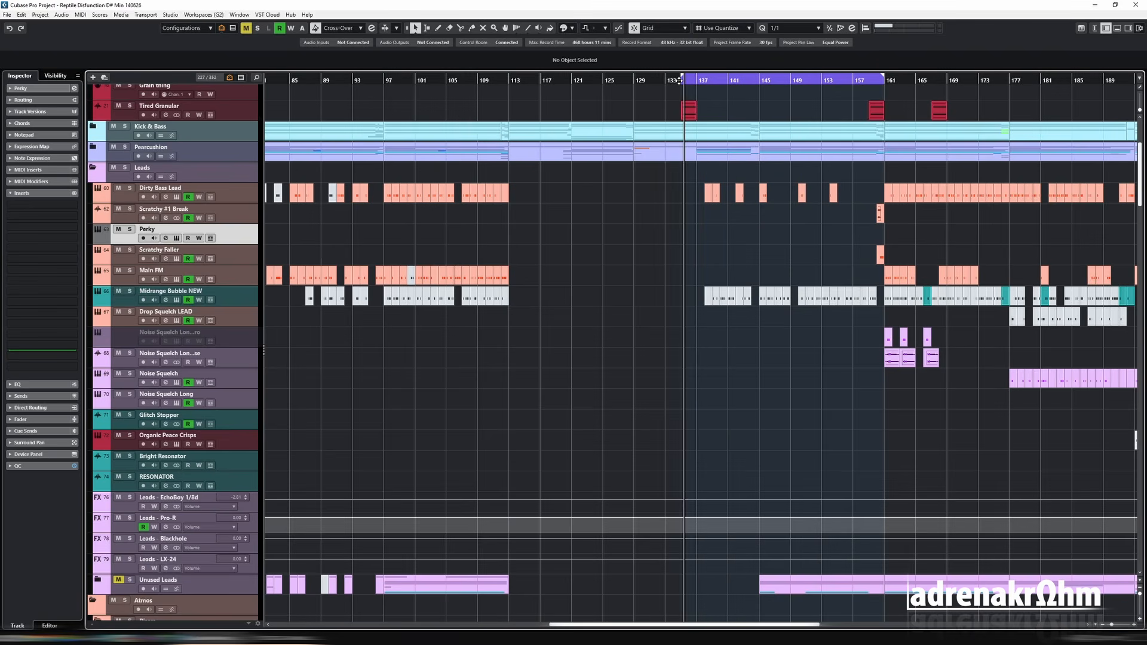
key(KP_1)
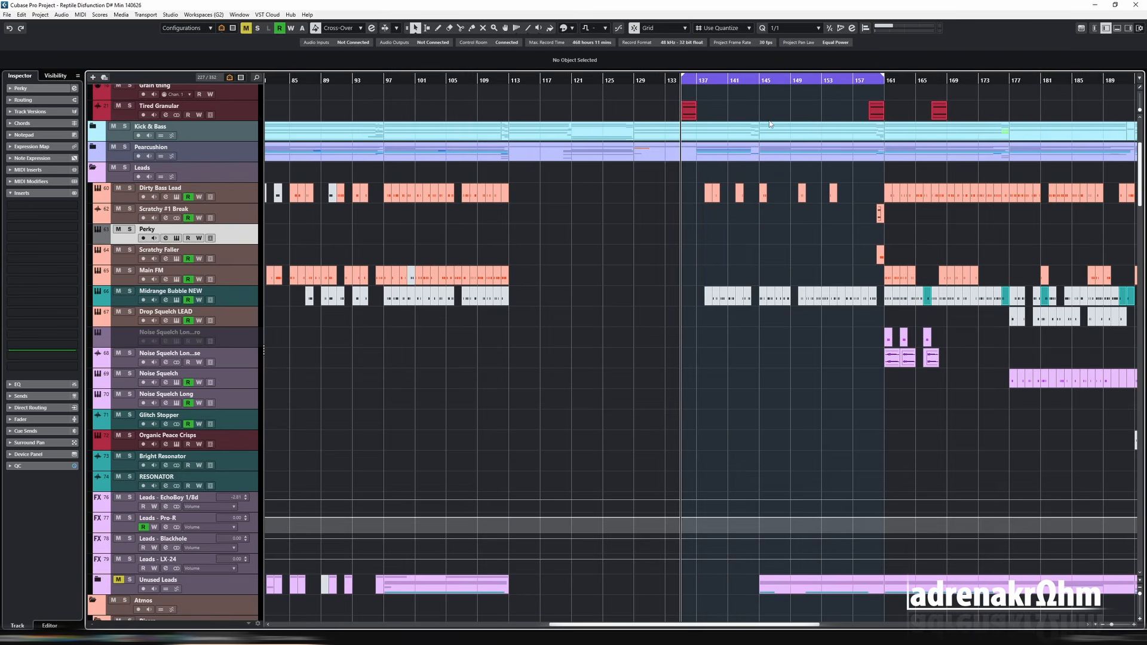
key(space)
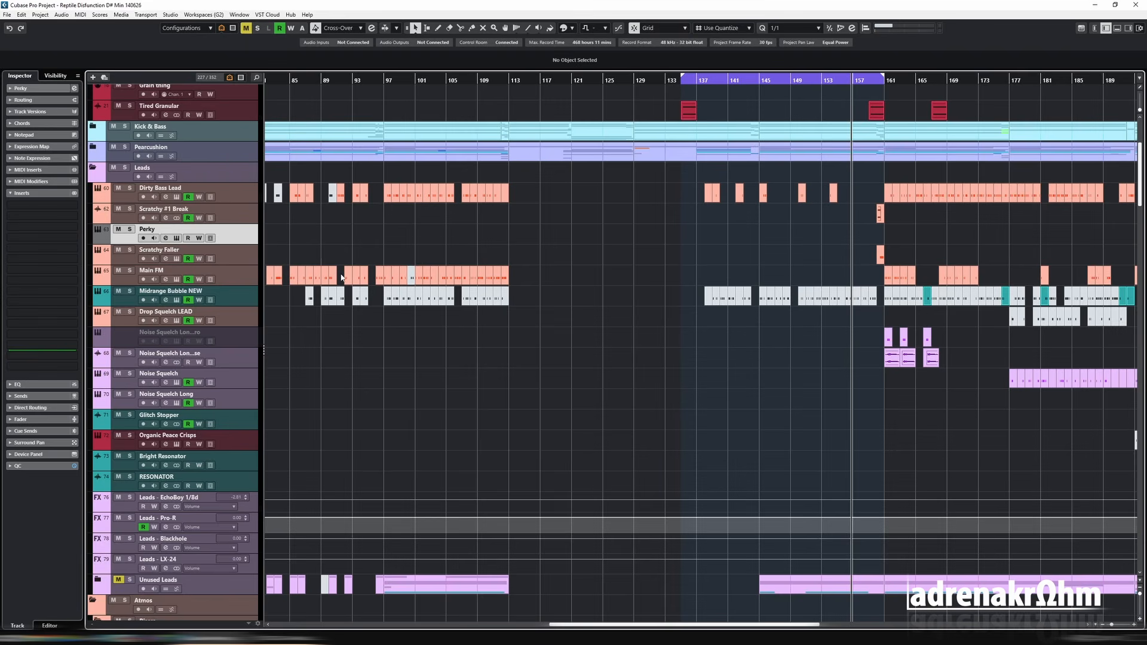
In the Serum 2 instrument, map Envelope 2 to oscillator A's coarse pitch and set the envelope's decay to 221 ms
key(e)
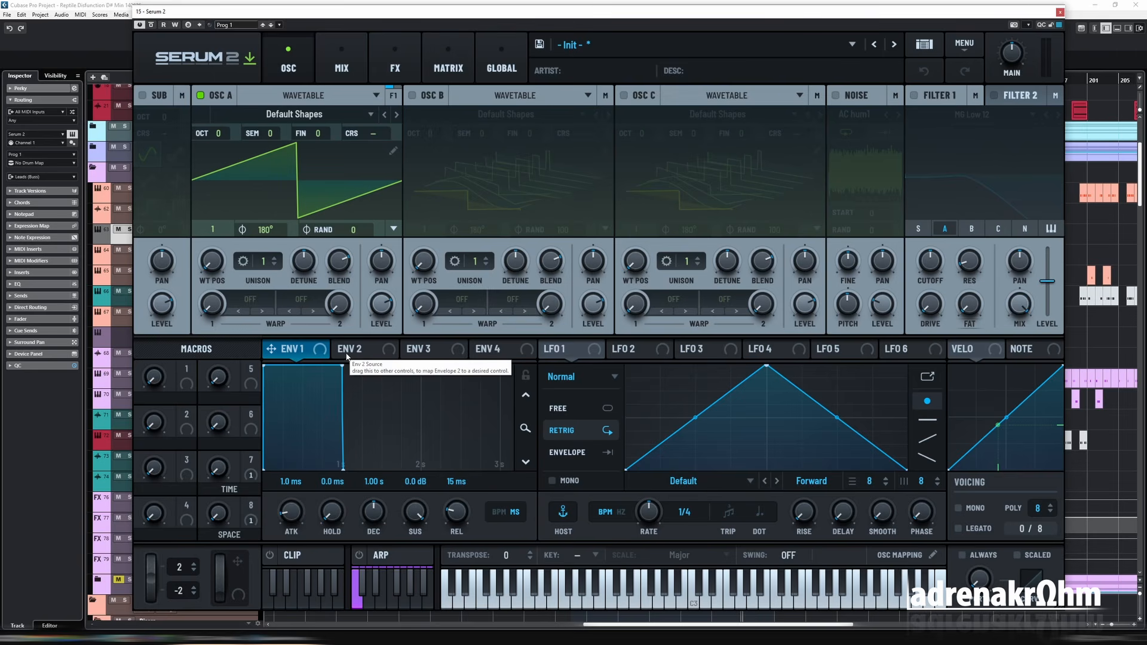
drag(347, 357, 373, 133)
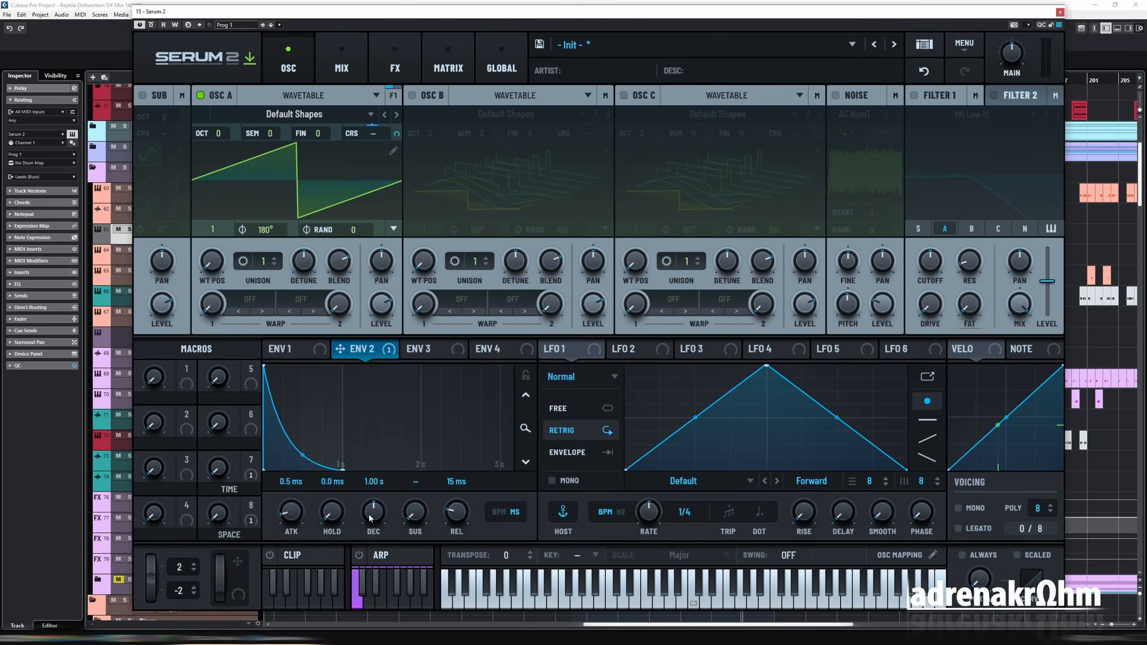
drag(371, 518, 369, 538)
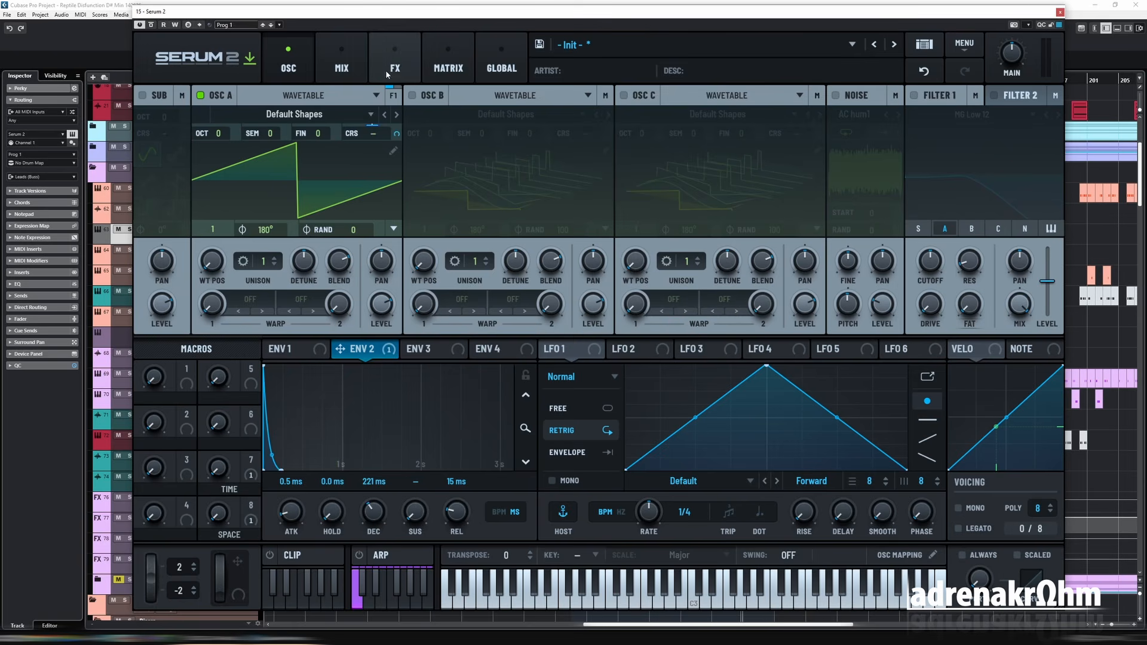
Make the Env 2 coarse pitch modulation unipolar and remove the Macro 7 and Macro 8 modulation assignments
click(448, 65)
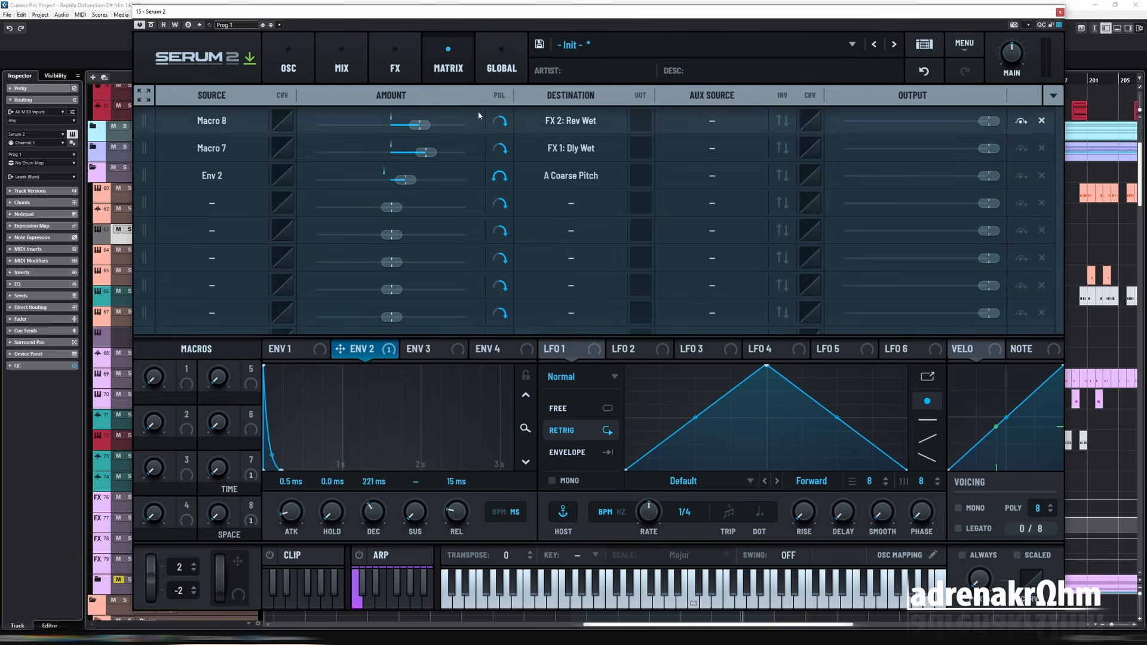
click(501, 182)
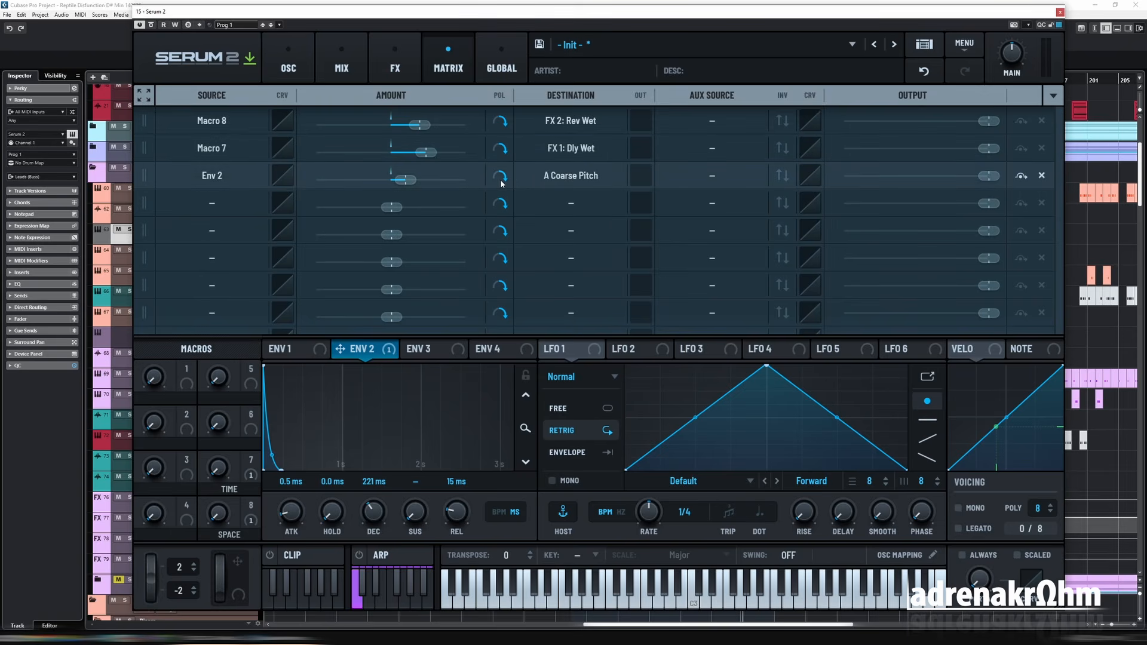
click(1041, 122)
click(1041, 148)
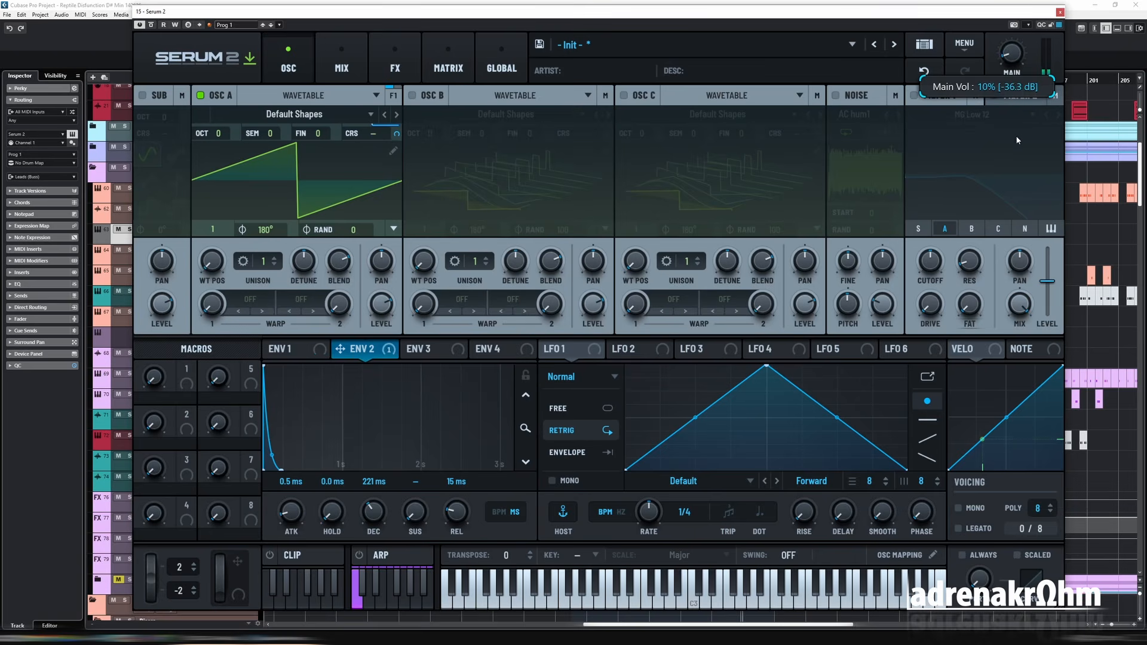
Set Envelope 2's decay to 36 ms, and give Envelope 1 a 186 ms decay with no sustain
mouse_move(373, 512)
mouse_down()
mouse_move(374, 543)
mouse_move(373, 517)
mouse_up()
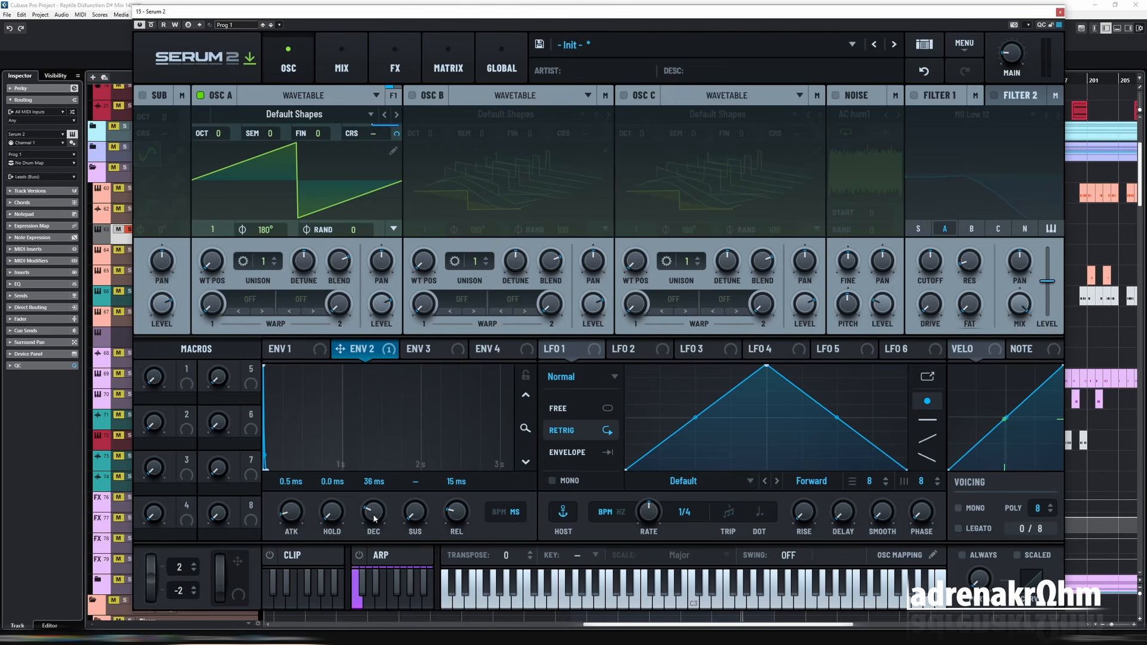
drag(525, 428, 518, 545)
click(301, 354)
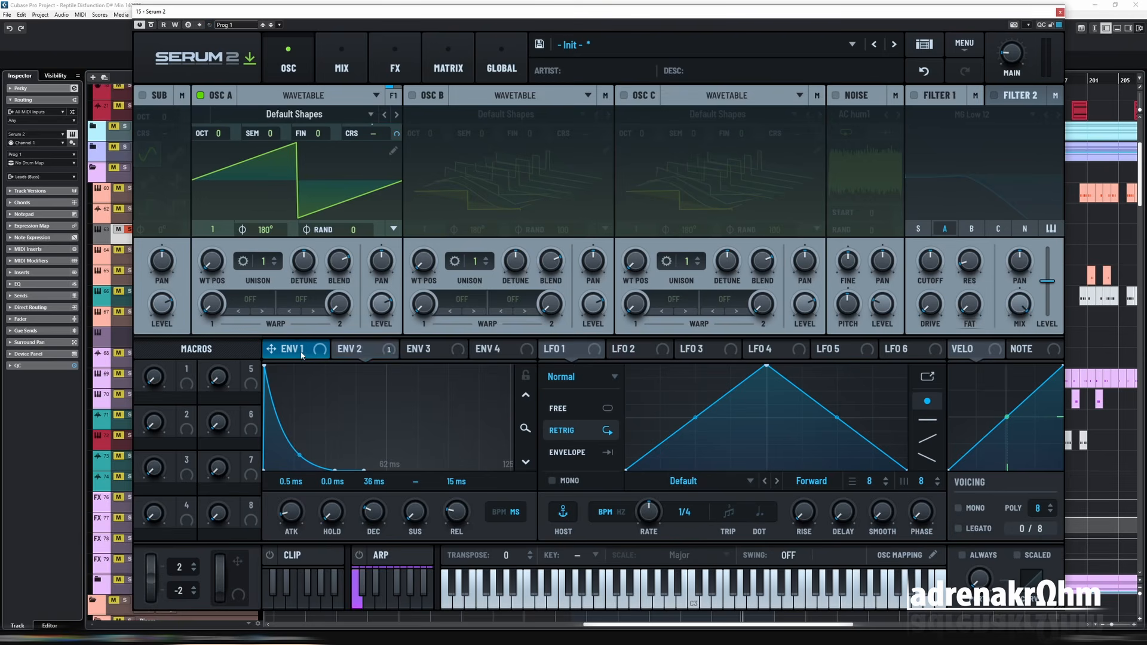
drag(421, 523, 381, 517)
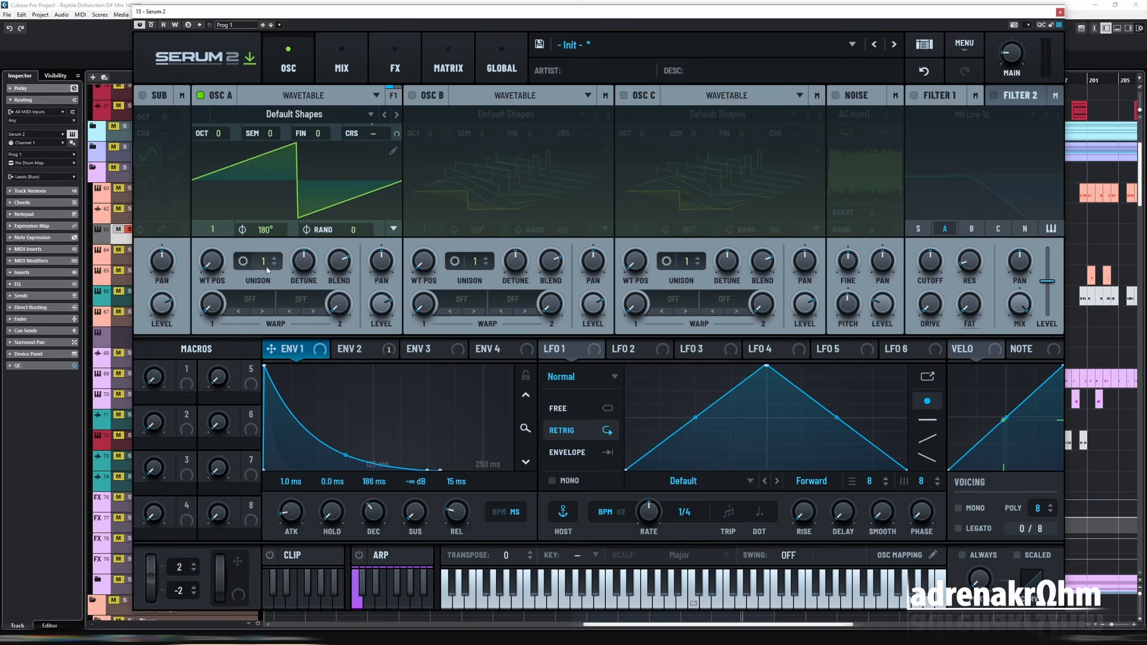
Give oscillator A 11 unison voices with adjusted detune and blend, and set its random phase to 100
scroll(266, 265, up, 5)
drag(267, 265, 269, 204)
mouse_move(260, 268)
drag(309, 266, 344, 245)
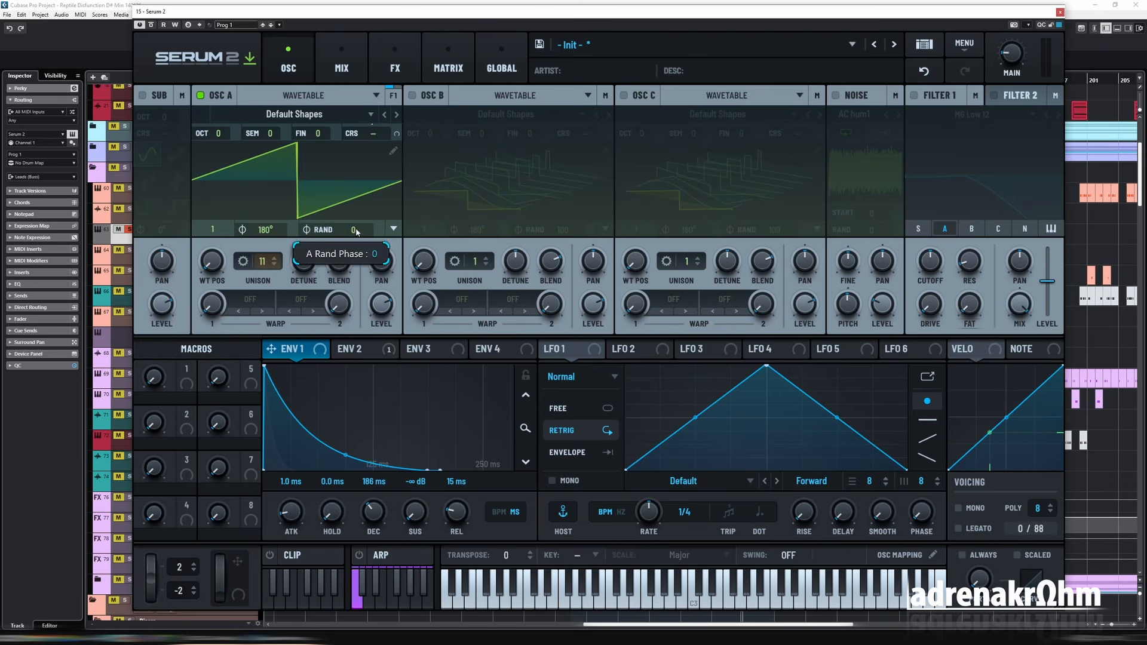
double_click(356, 232)
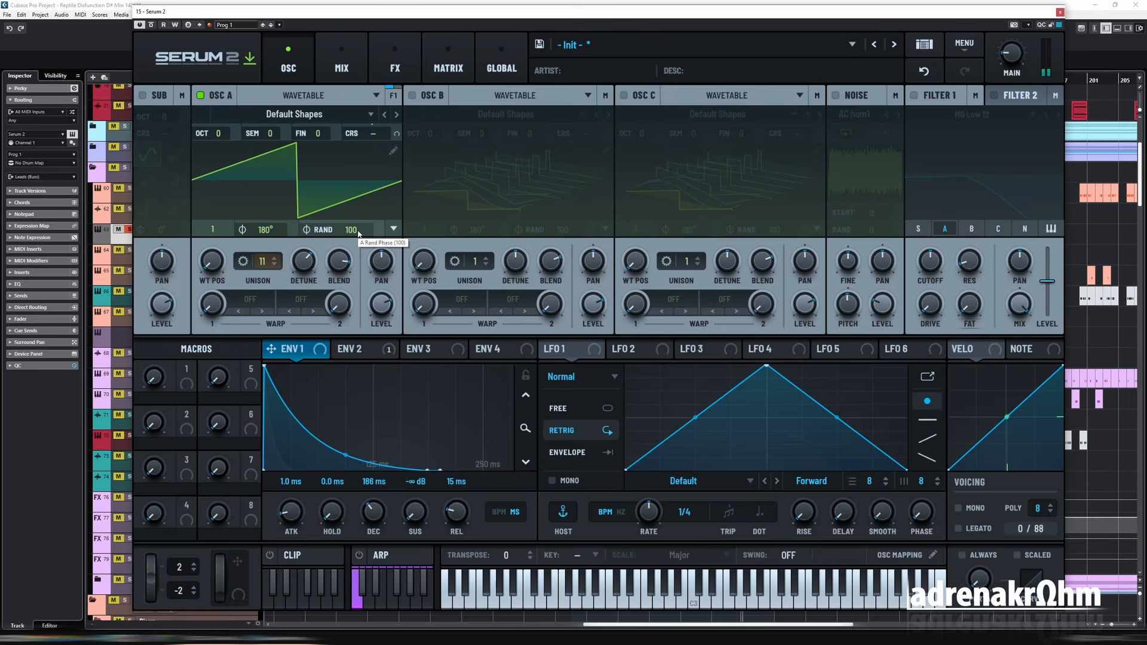
Add a Utility effect to the main effects chain and modulate its pan with NoteOn Rand1
click(395, 60)
click(153, 125)
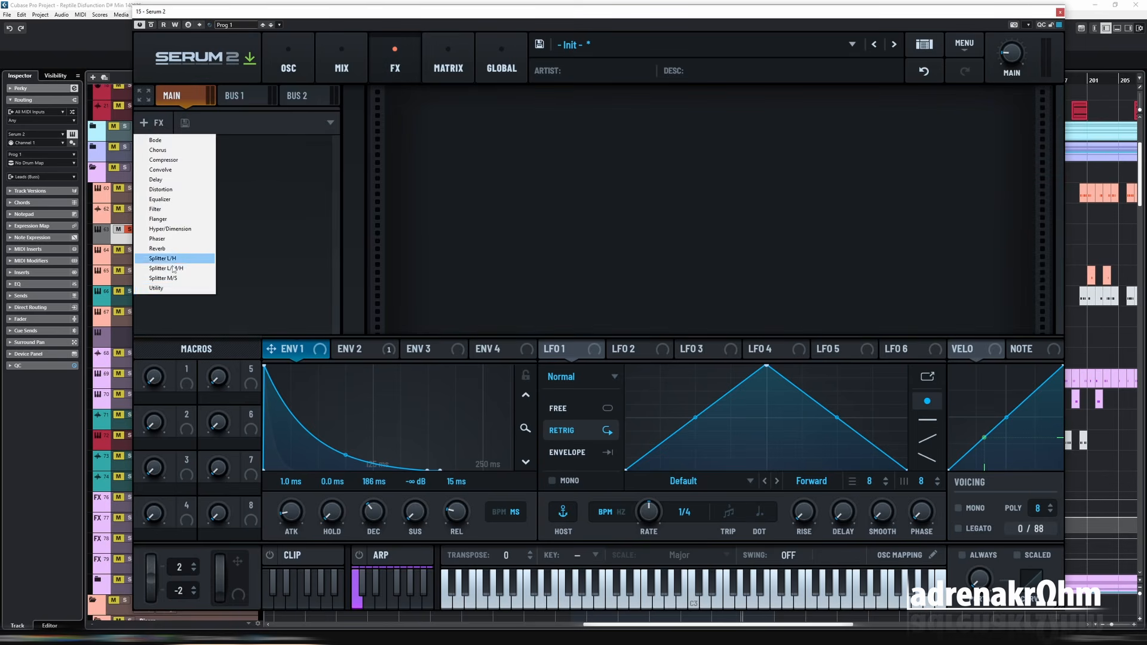
click(156, 287)
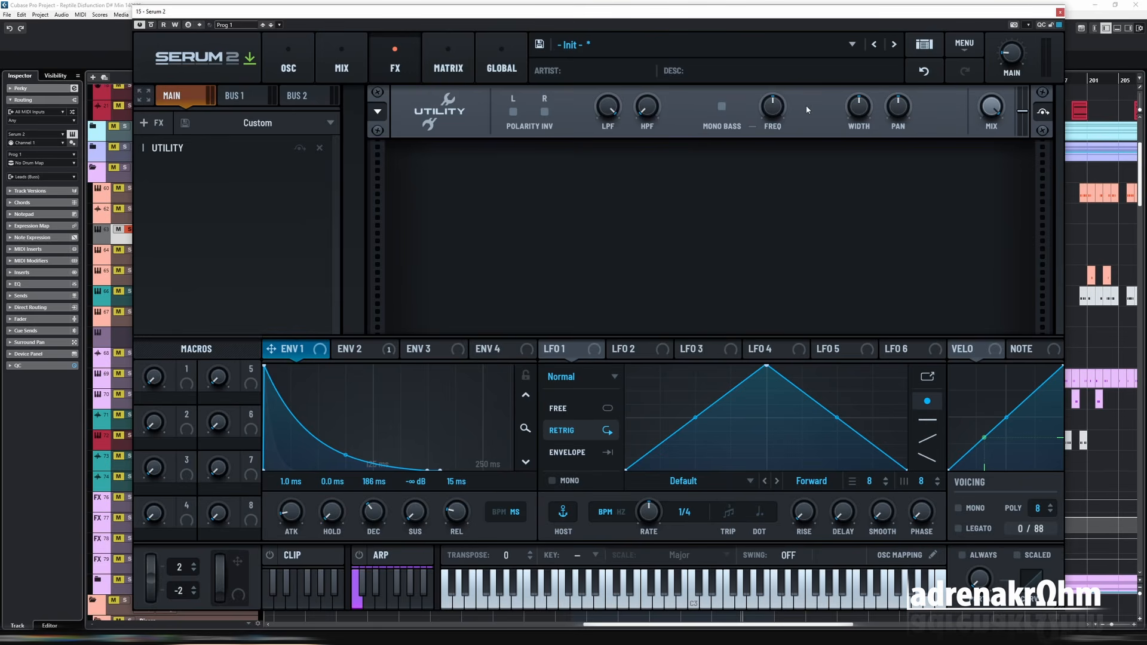
right_click(901, 112)
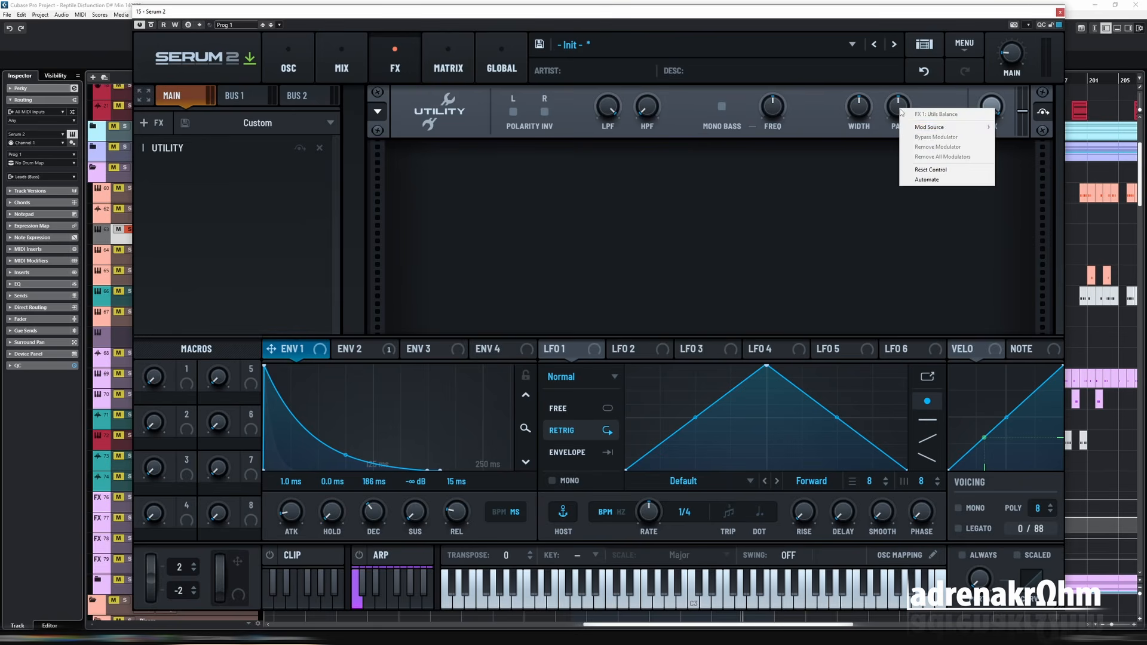
mouse_move(946, 128)
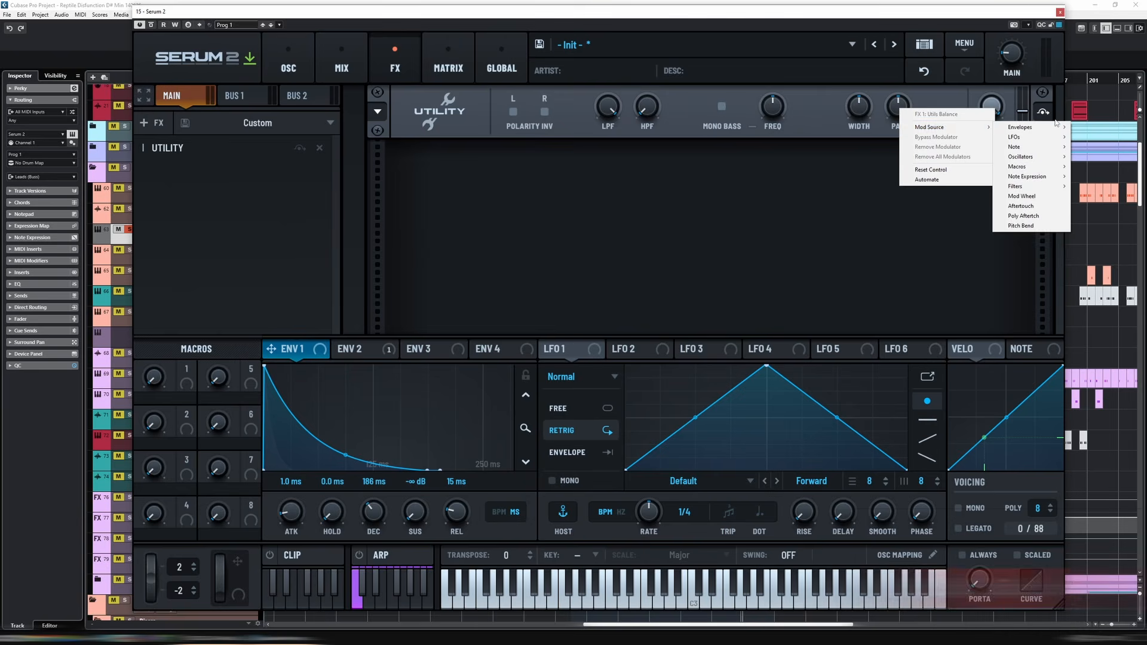
mouse_move(1013, 147)
click(932, 197)
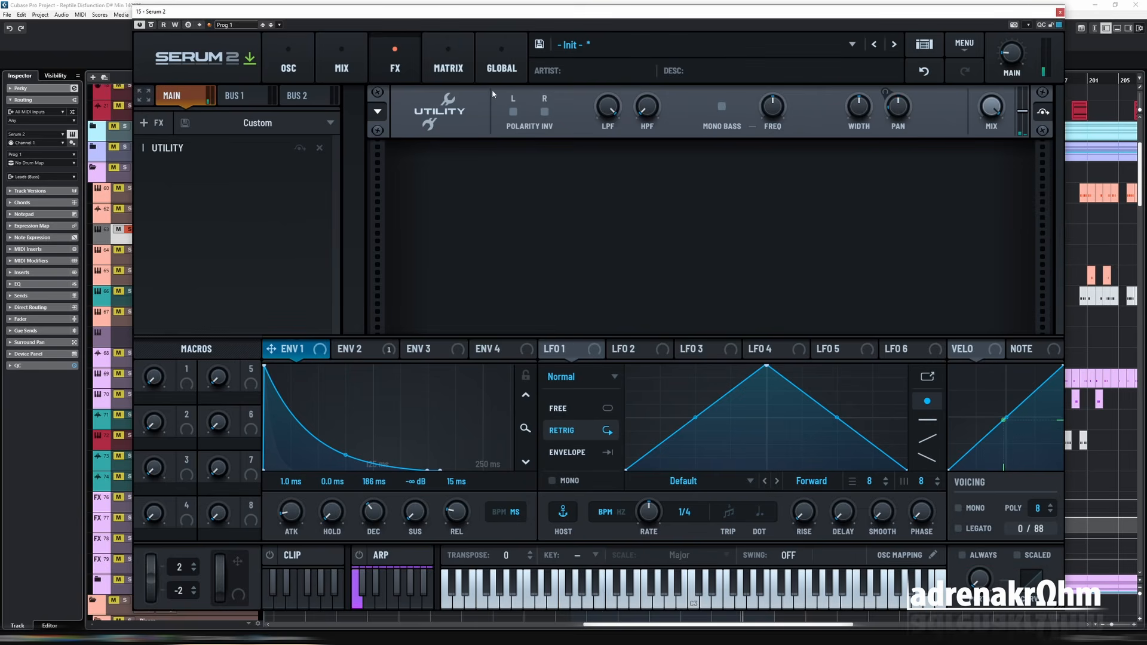
Set the amount of the Env 2 to A Coarse Pitch modulation to 48 semitones
click(456, 69)
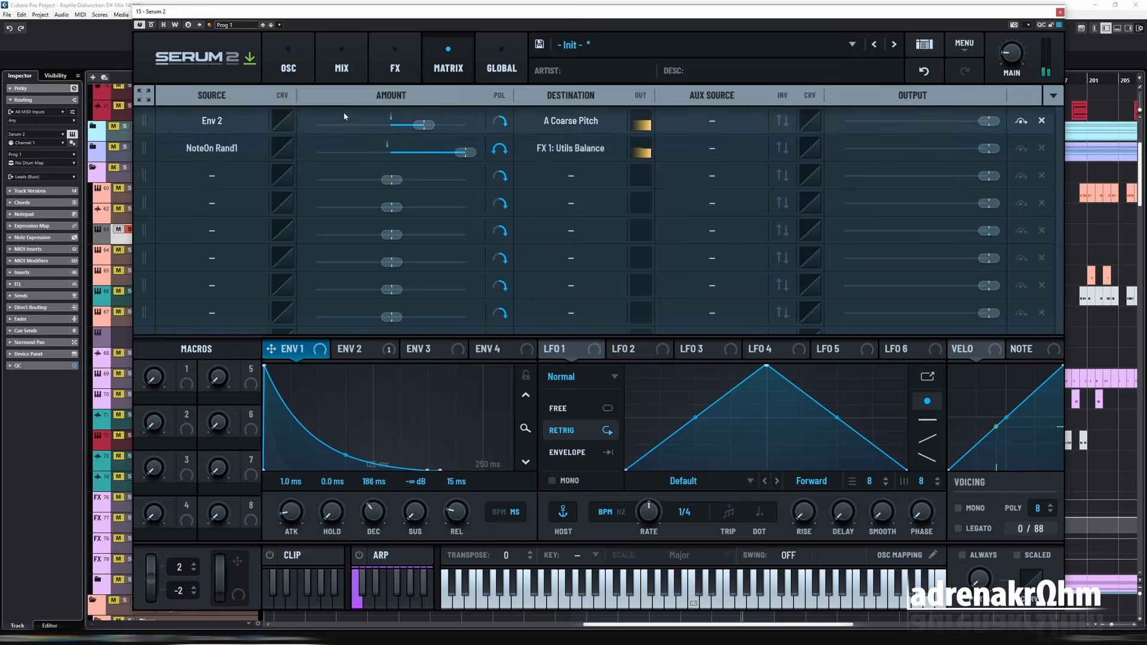
click(293, 67)
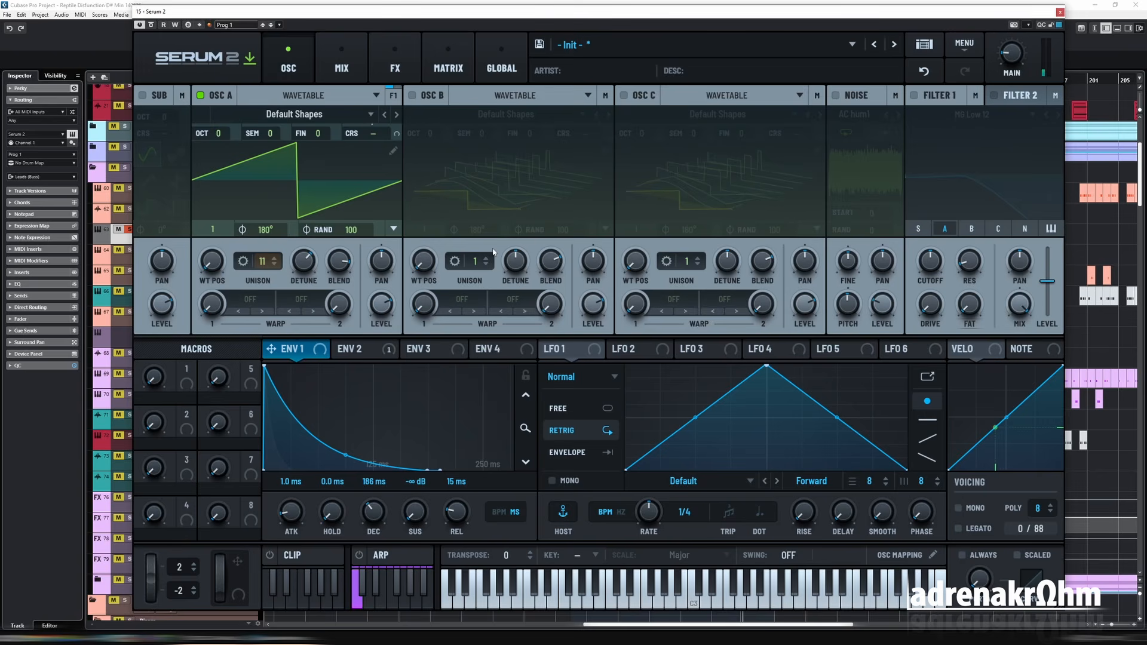
click(349, 348)
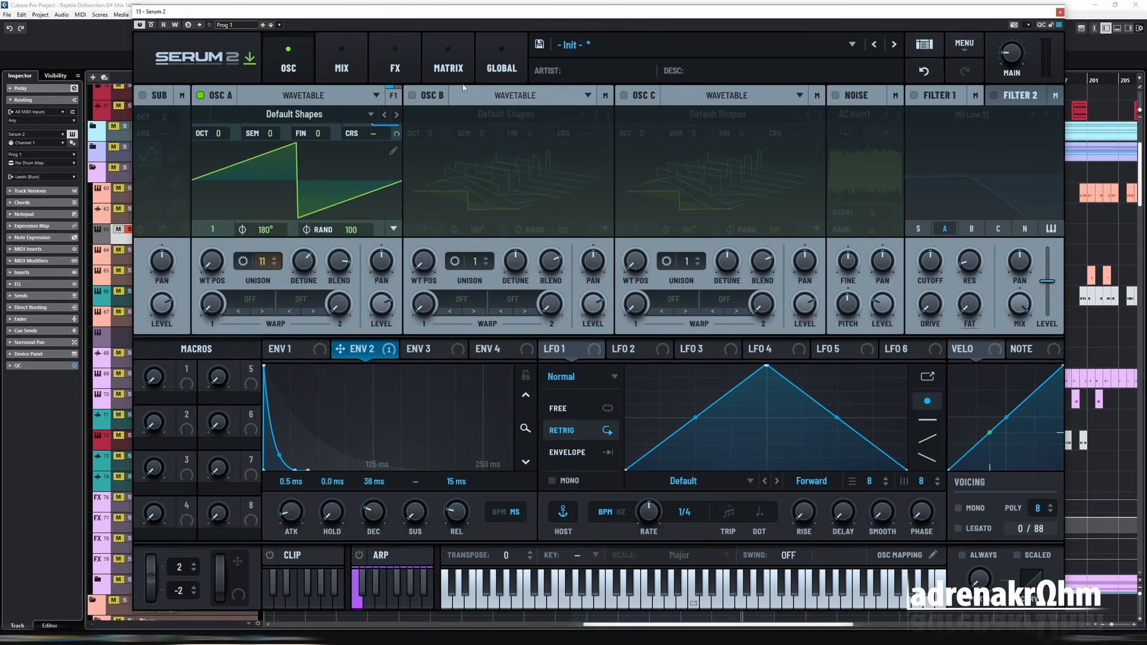
click(448, 66)
drag(422, 132, 427, 131)
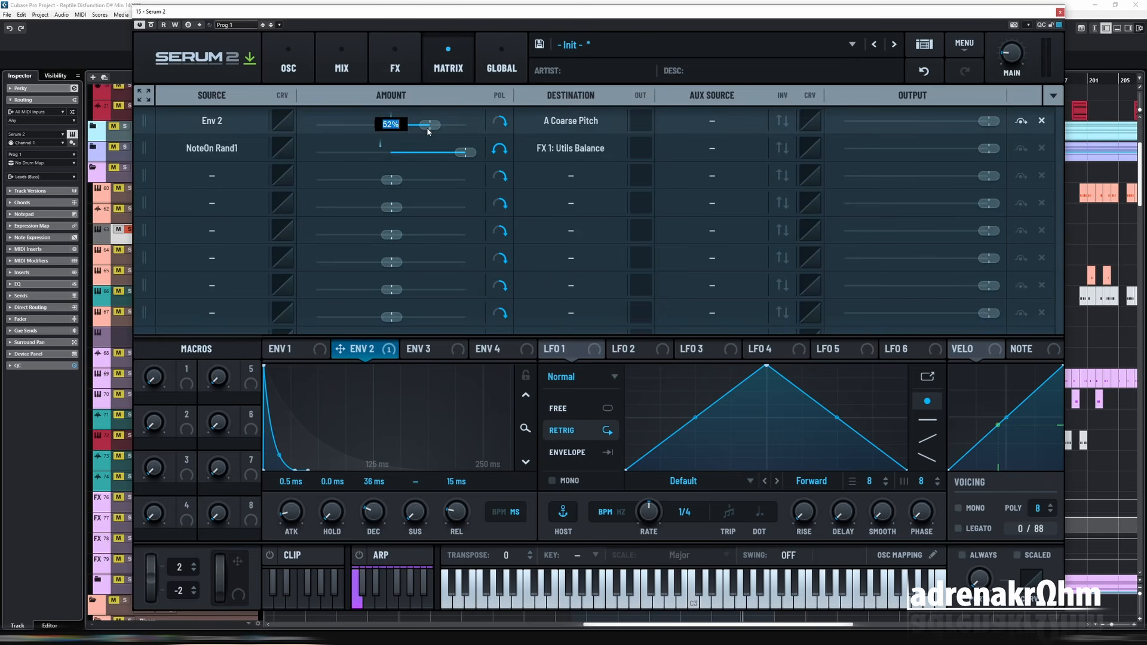
text(48st)
key(Return)
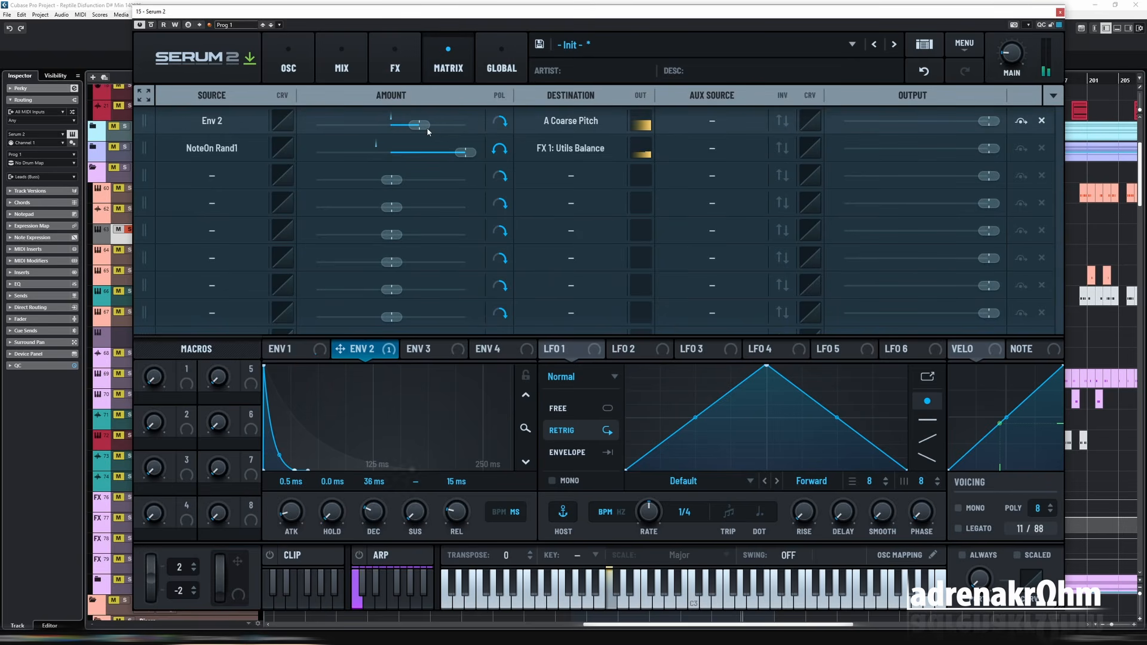
Assign Macro 1 as the auxiliary source of the Env 2 coarse pitch modulation
click(288, 62)
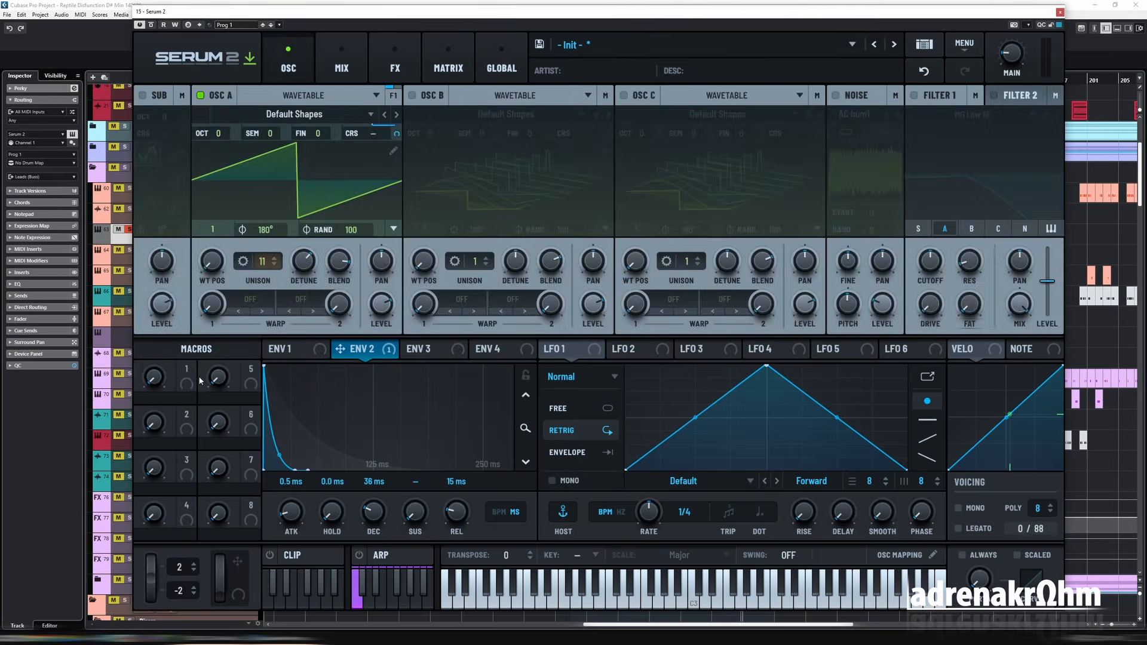
click(391, 62)
click(424, 49)
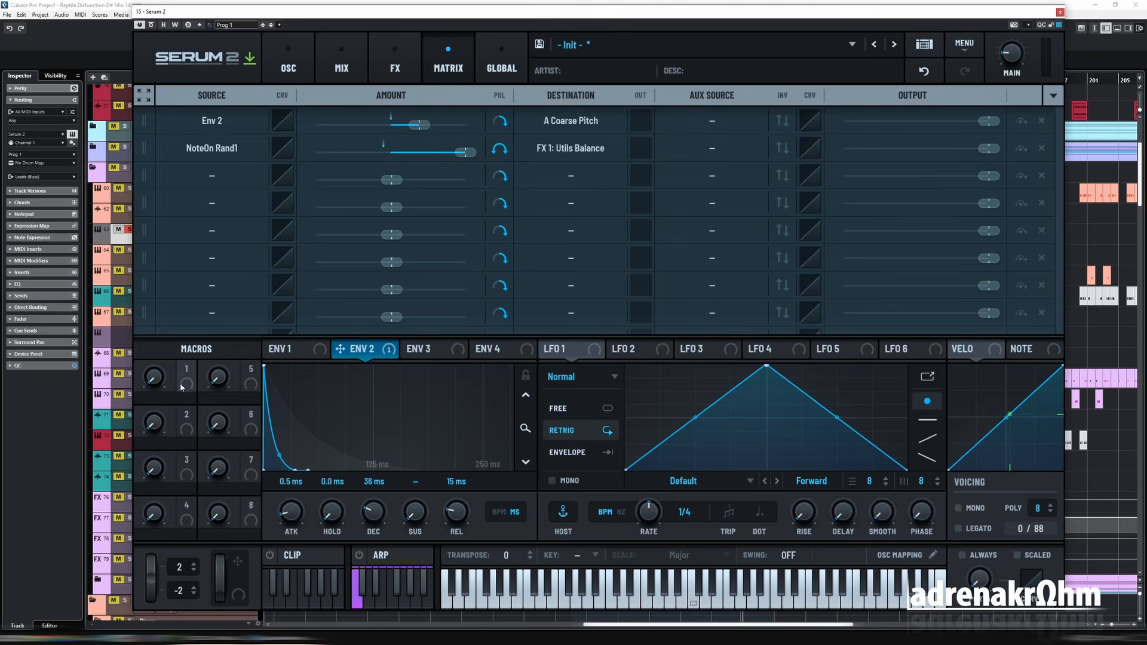
drag(187, 368, 723, 133)
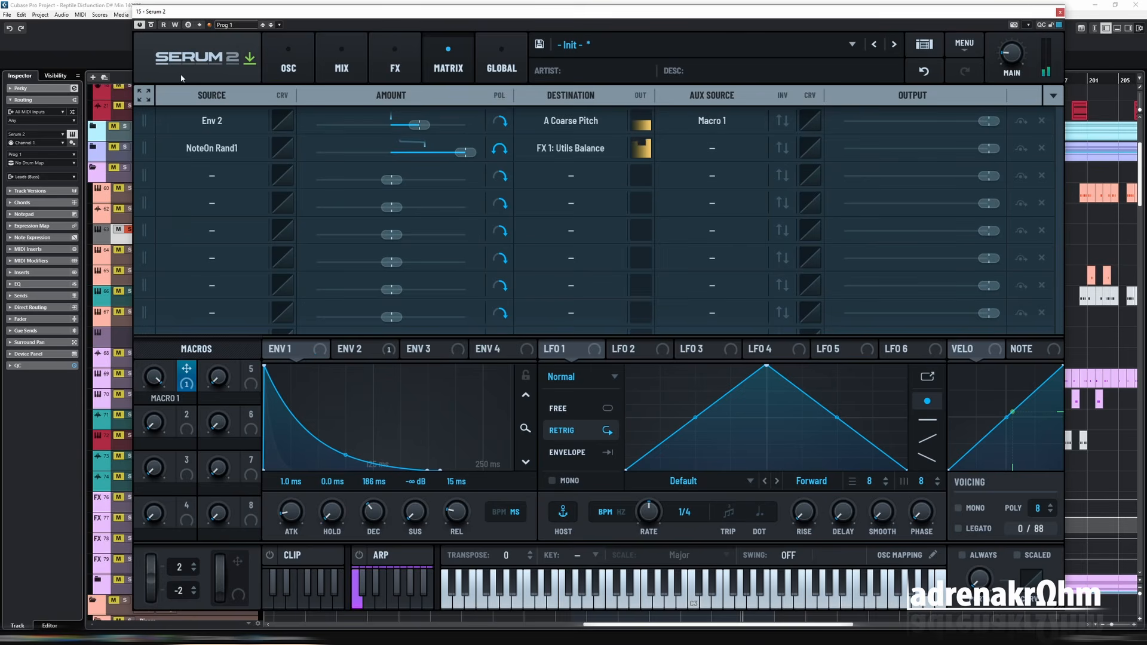
Try lower Macro 1 values to audition the pitch modulation, and turn the macro back up to full
drag(156, 381, 159, 412)
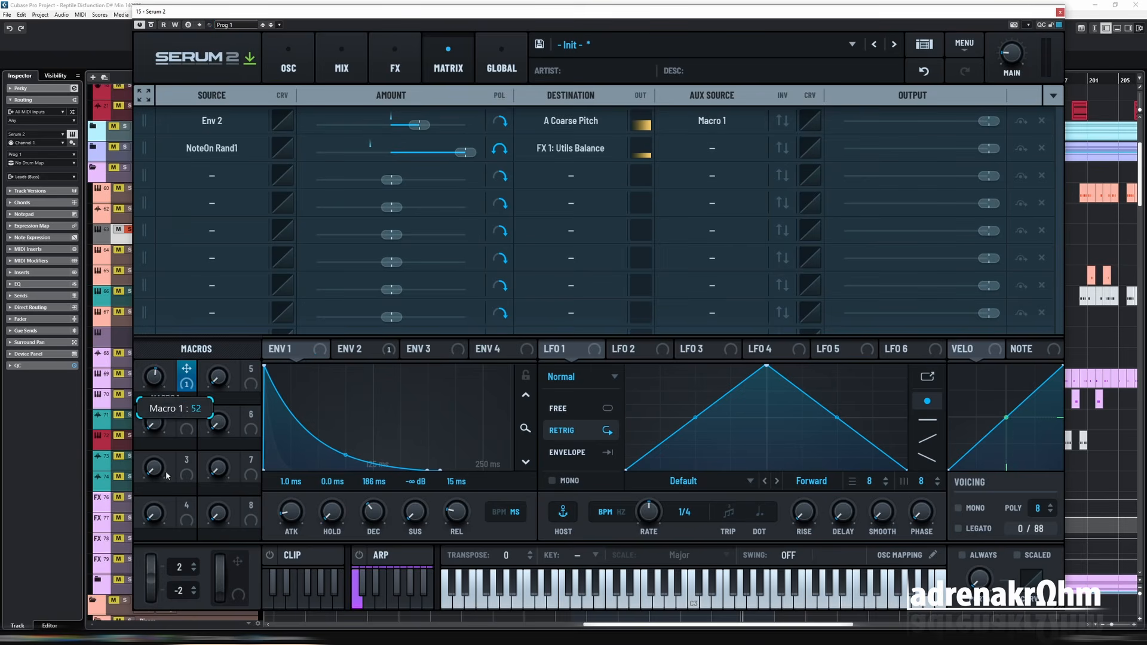
drag(166, 470, 166, 478)
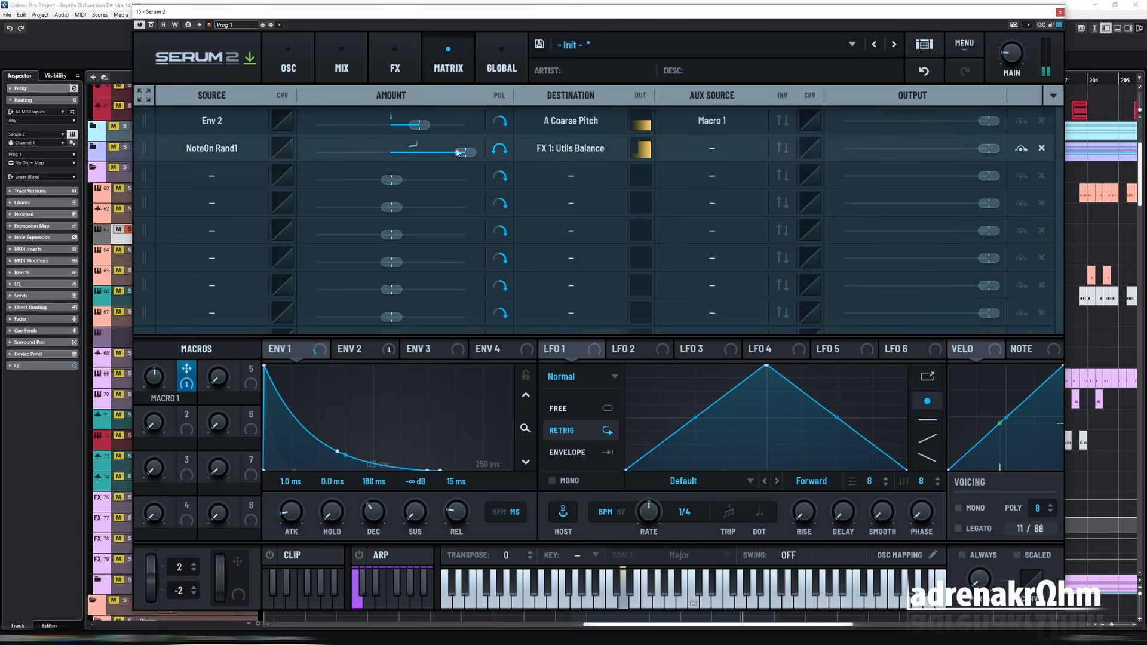
drag(153, 384, 150, 297)
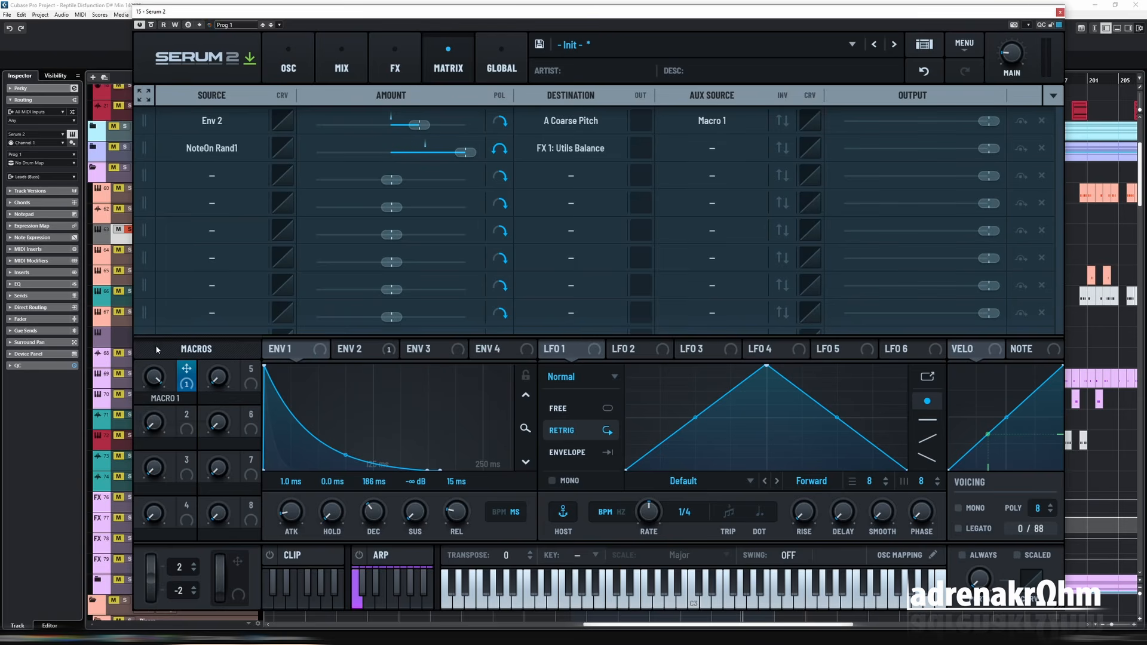
Rename Macro 1 as PITCH ATTACK
double_click(176, 400)
text(PICT)
key(BackSpace)
key(BackSpace)
text(TCH ATTACK)
key(Return)
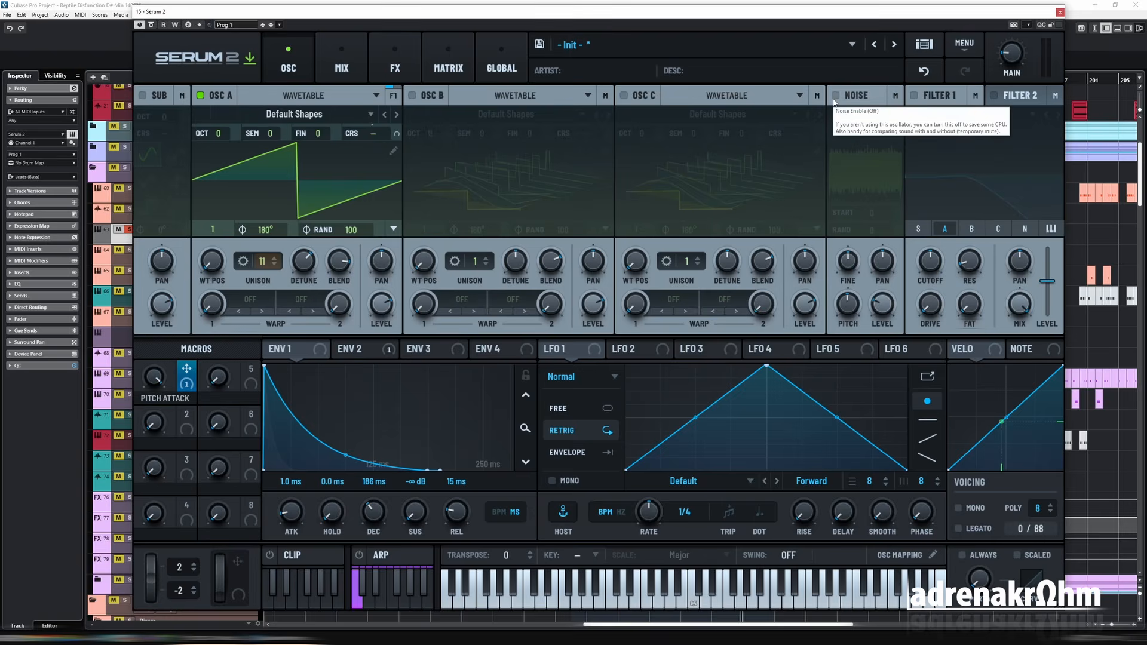
Enable the noise oscillator and step through its samples, settling on H-Breath
click(835, 96)
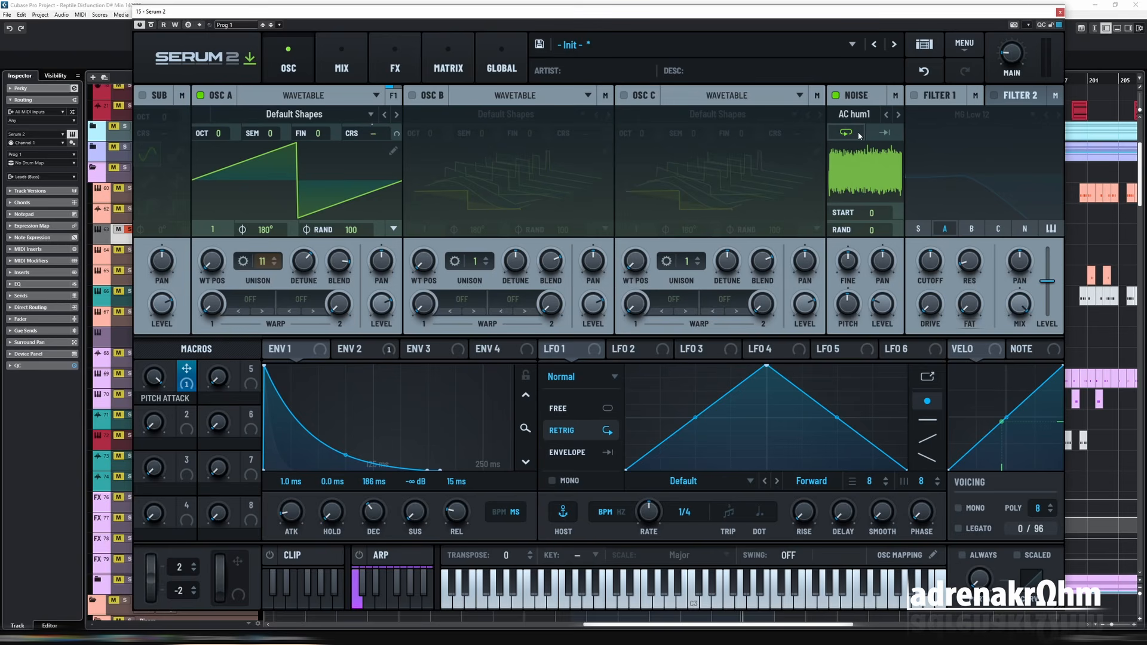
drag(889, 308, 889, 293)
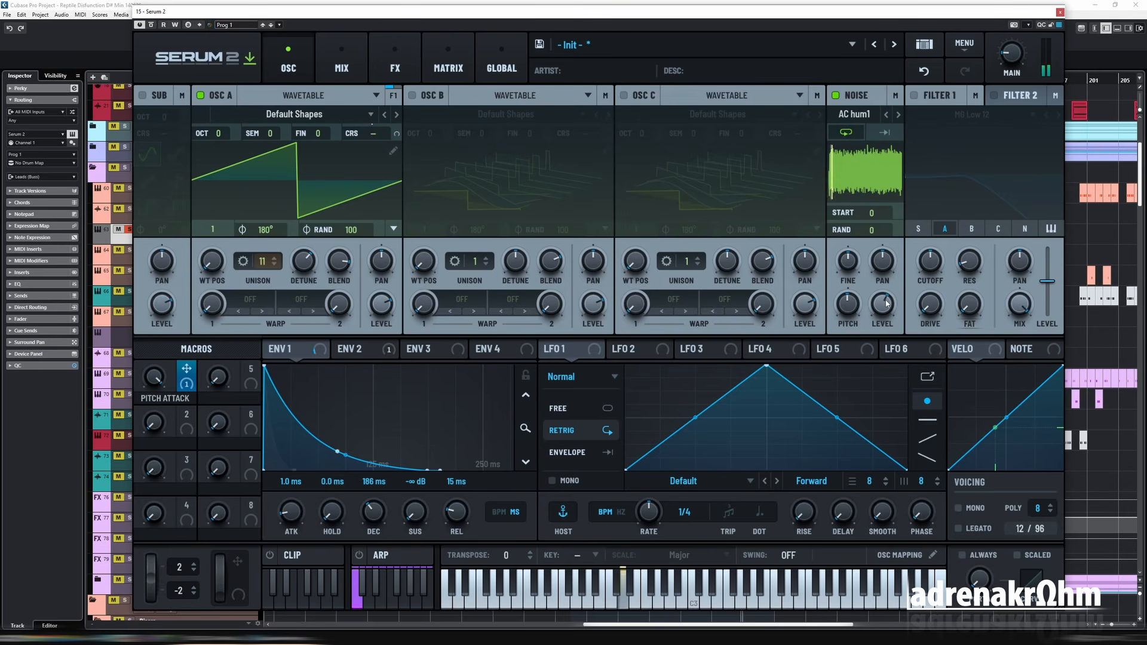
click(897, 115)
click(897, 115)
click(897, 115)
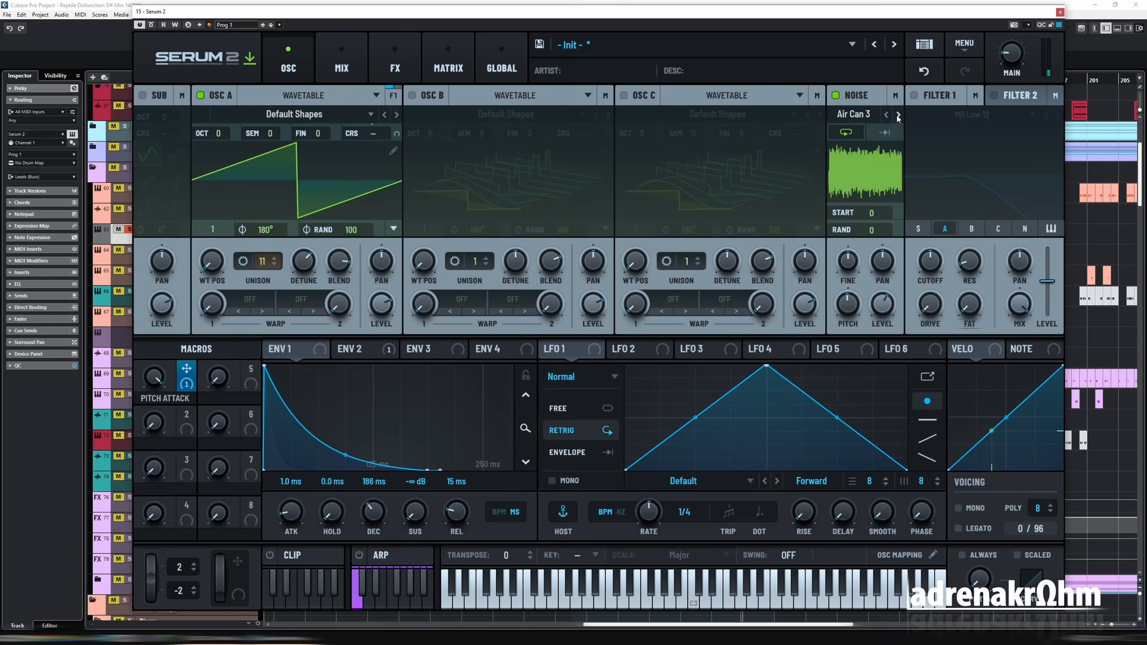
click(897, 115)
click(897, 115)
click(897, 115)
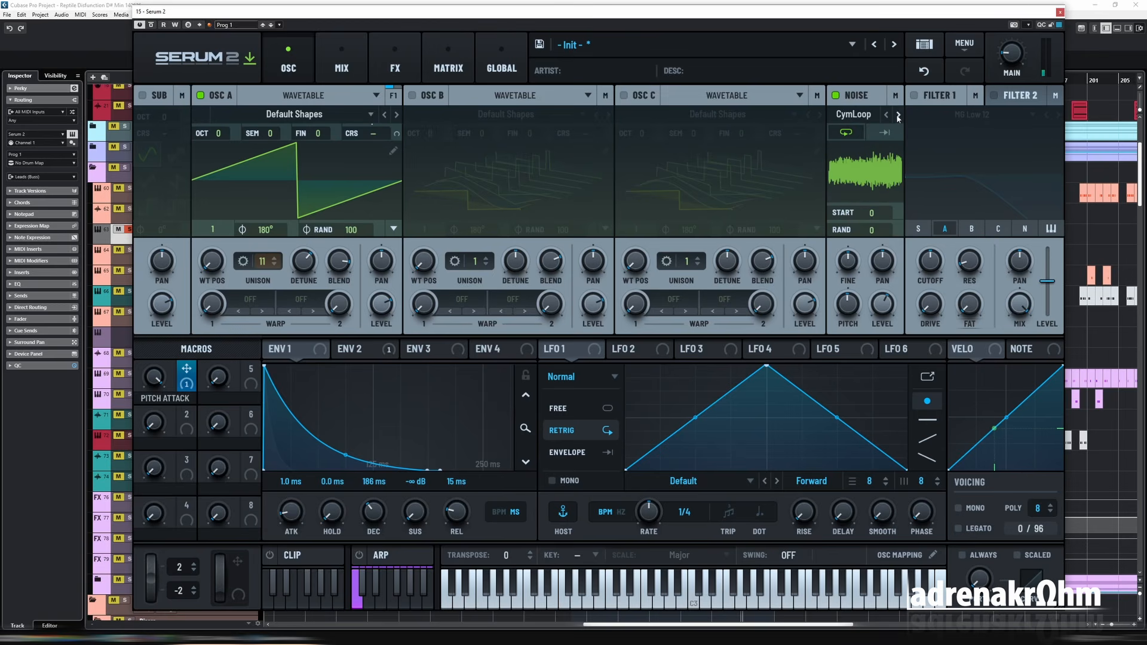
click(897, 115)
click(897, 115)
click(897, 116)
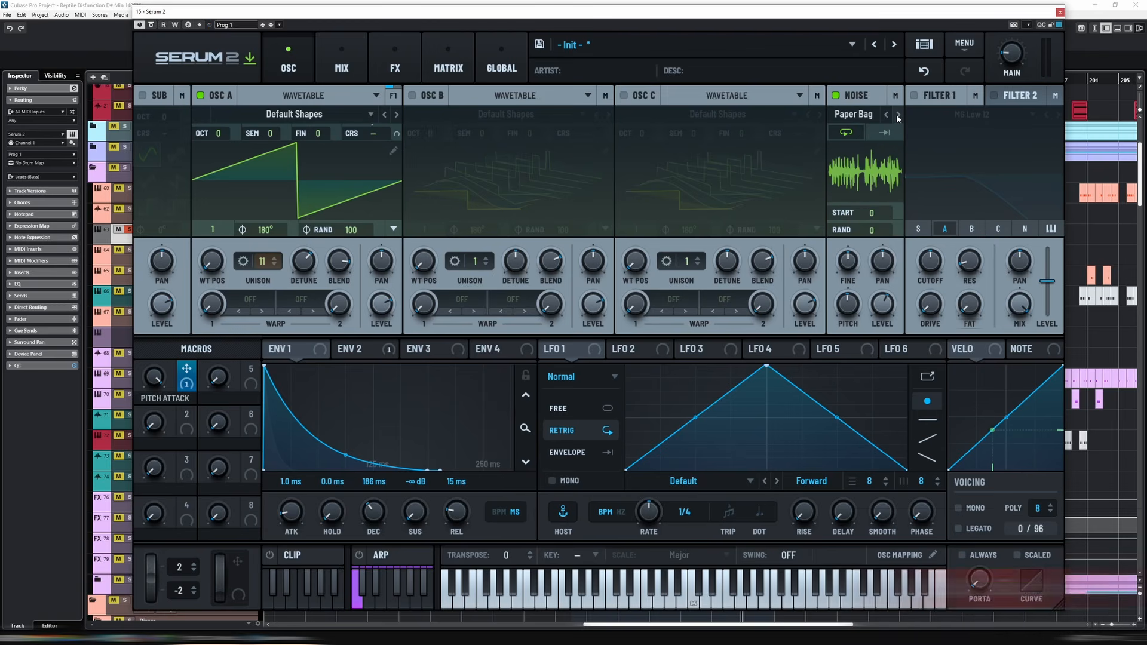
click(882, 117)
click(884, 117)
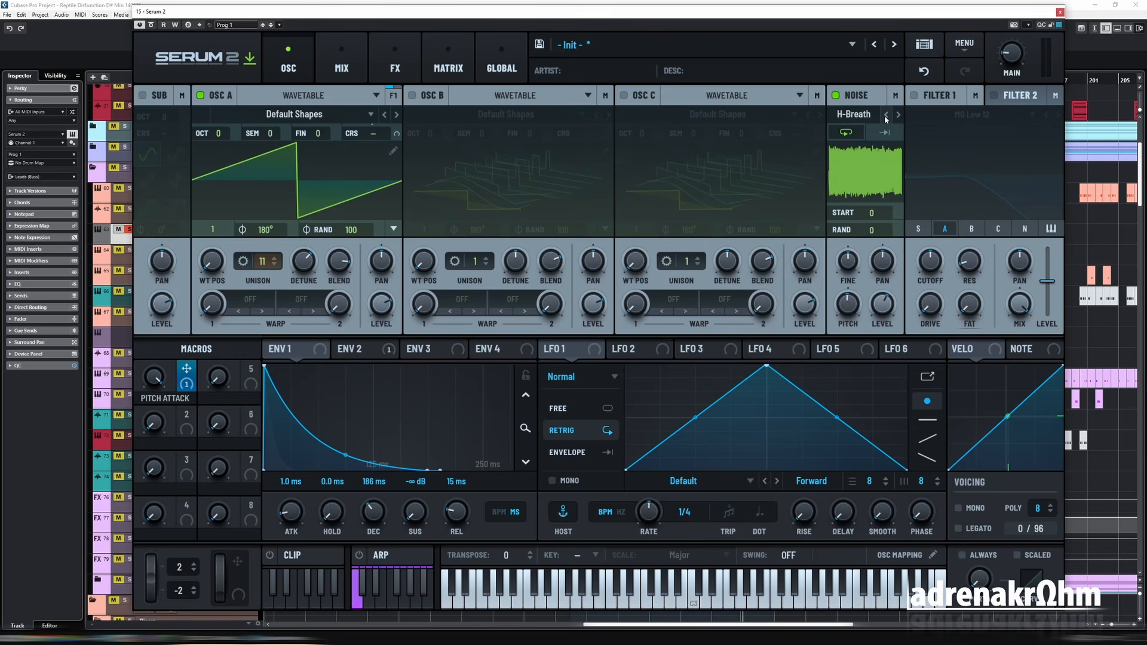
Assign Env 2 as a unipolar modulation of the noise pitch, and enable pitch tracking for the noise
click(349, 349)
drag(339, 349, 847, 303)
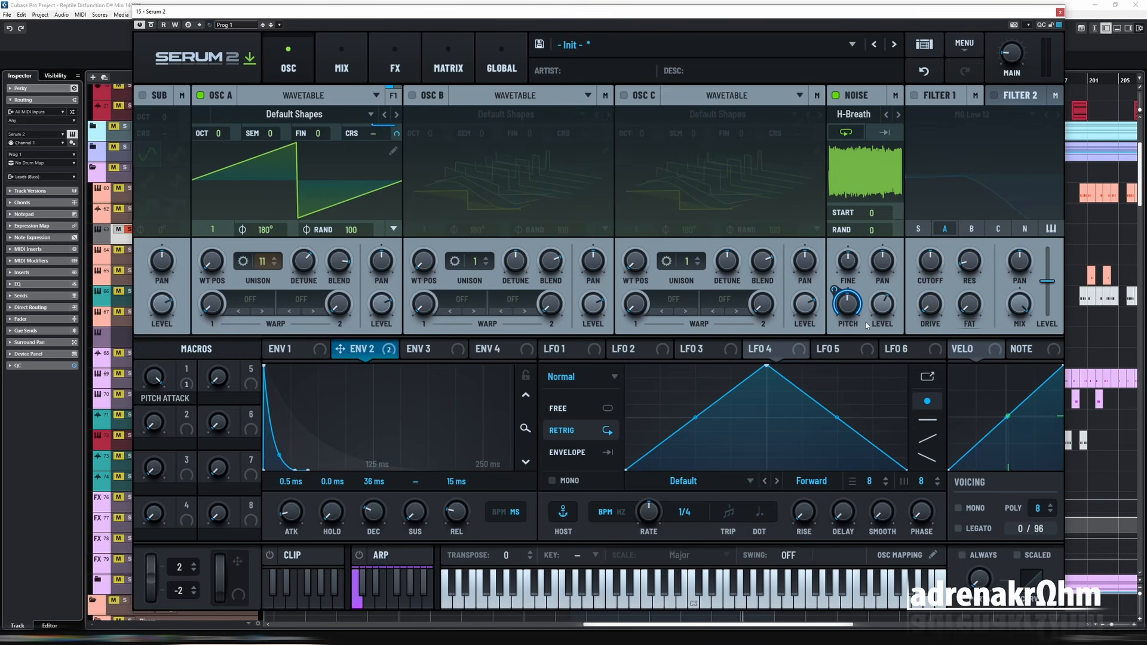
right_click(846, 310)
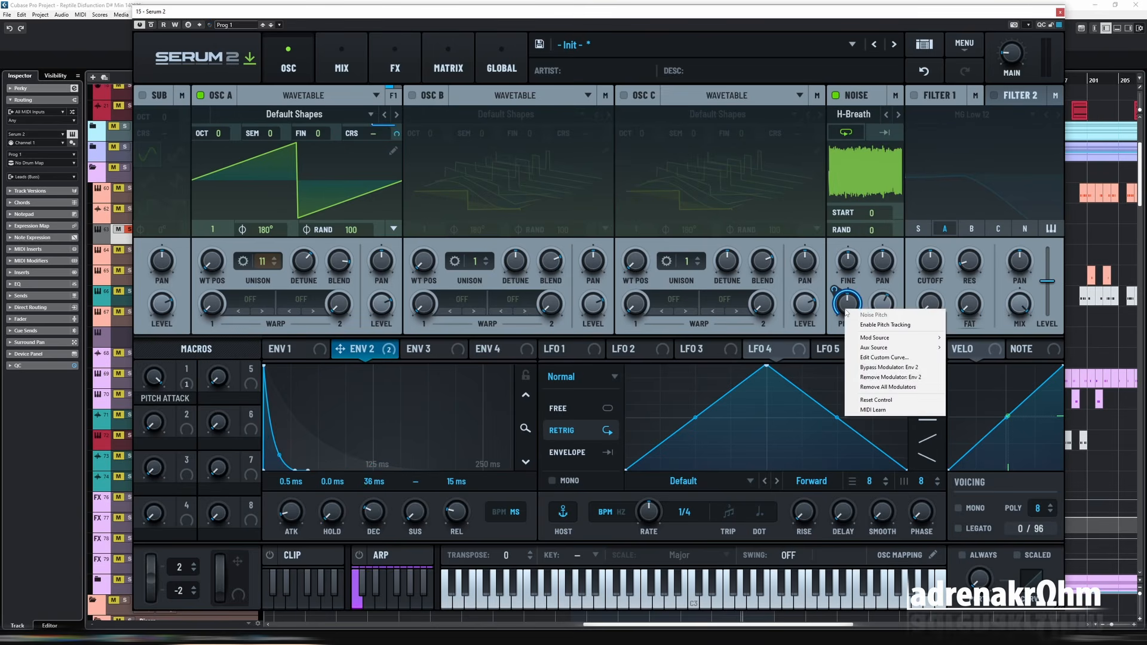
click(882, 325)
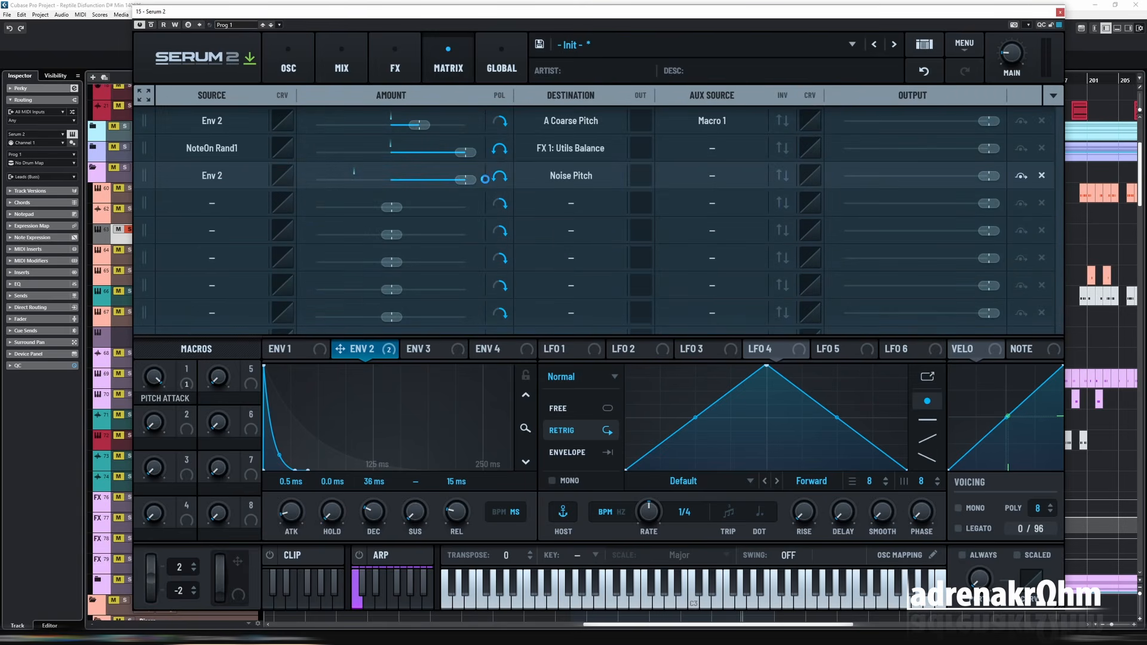
click(499, 176)
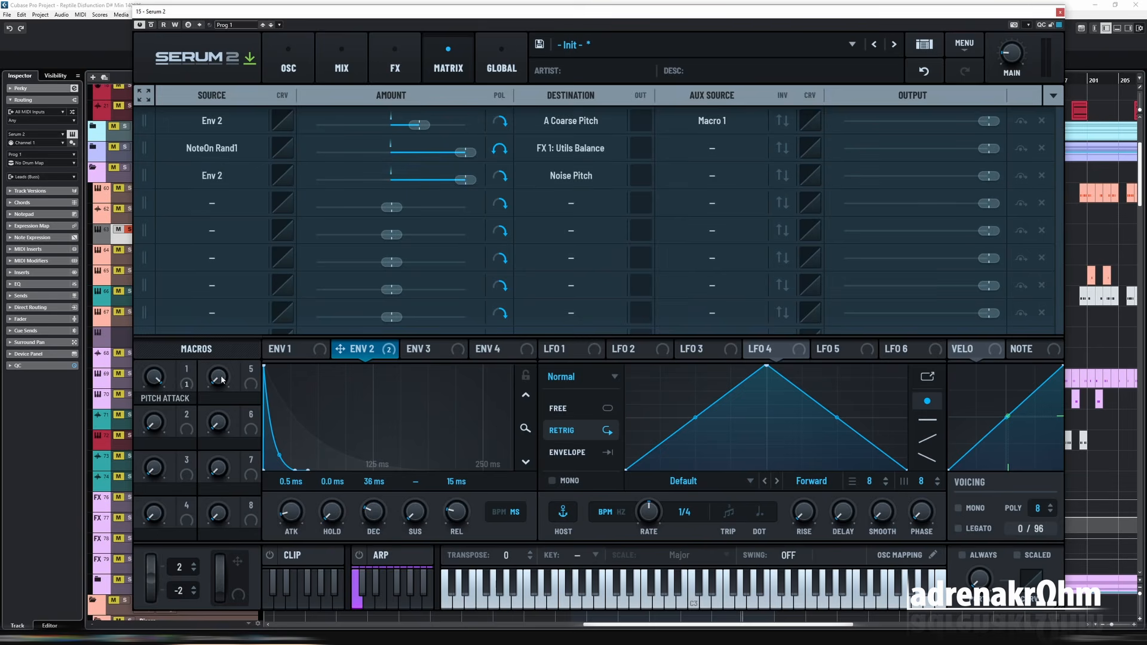
Assign Macro 1 as the auxiliary source of the Env 2 to Noise Pitch modulation and set its amount to 48 semitones
drag(186, 368, 719, 179)
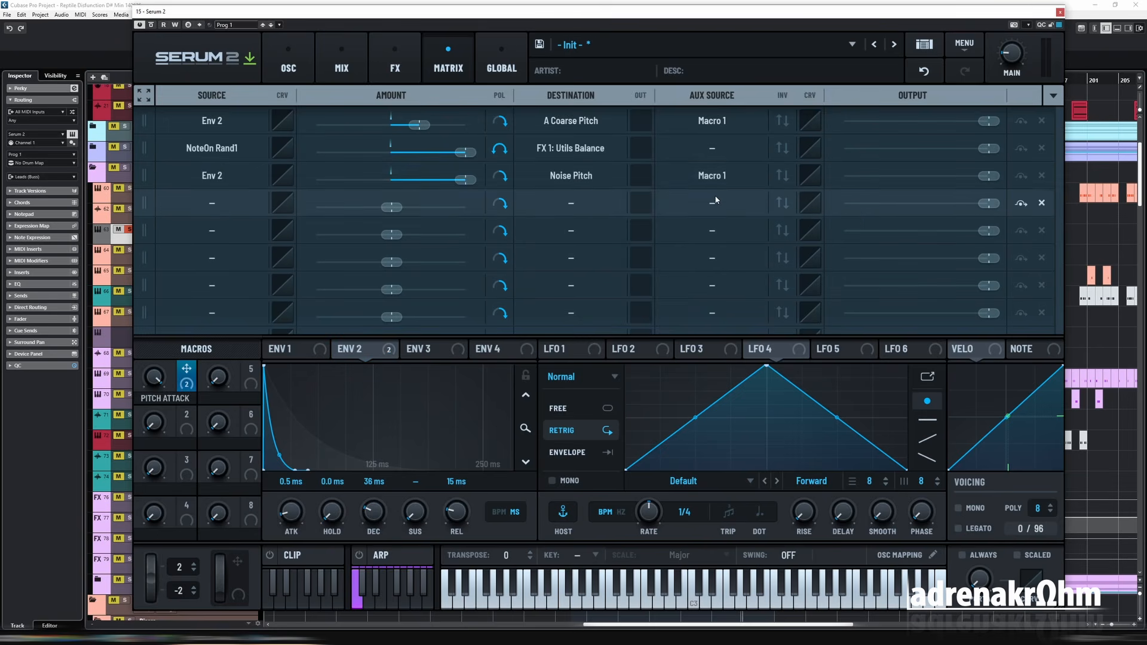
mouse_move(467, 183)
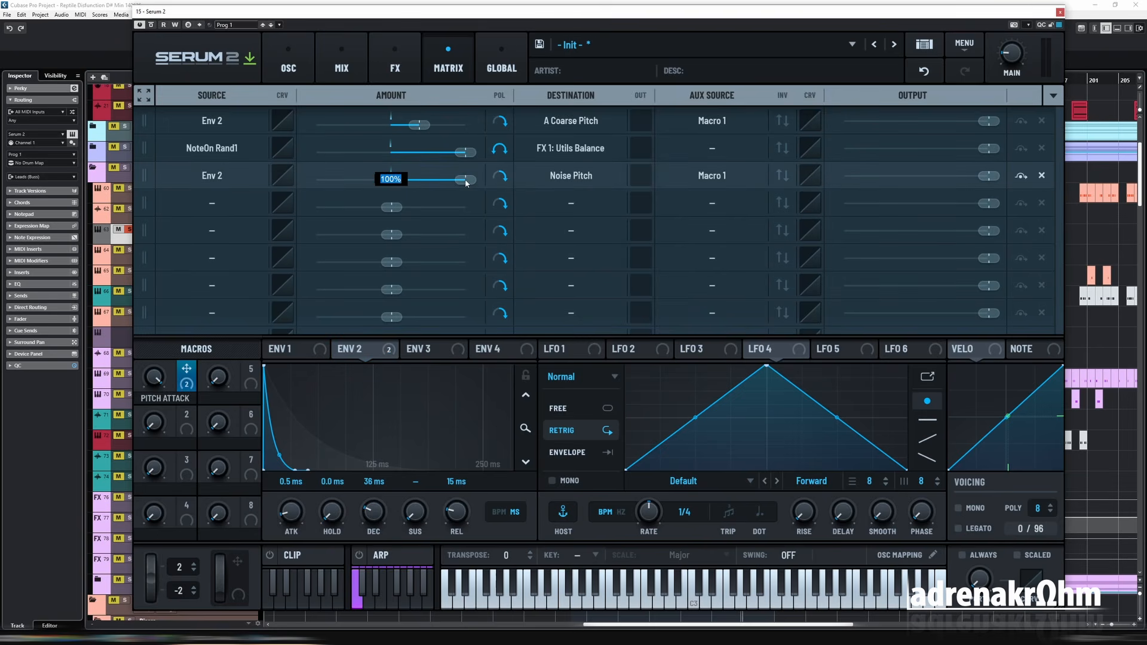
text(48st)
key(Return)
Load the "Micr...Noise" sample from the Analog category into the noise oscillator and lower the noise pitch
click(288, 63)
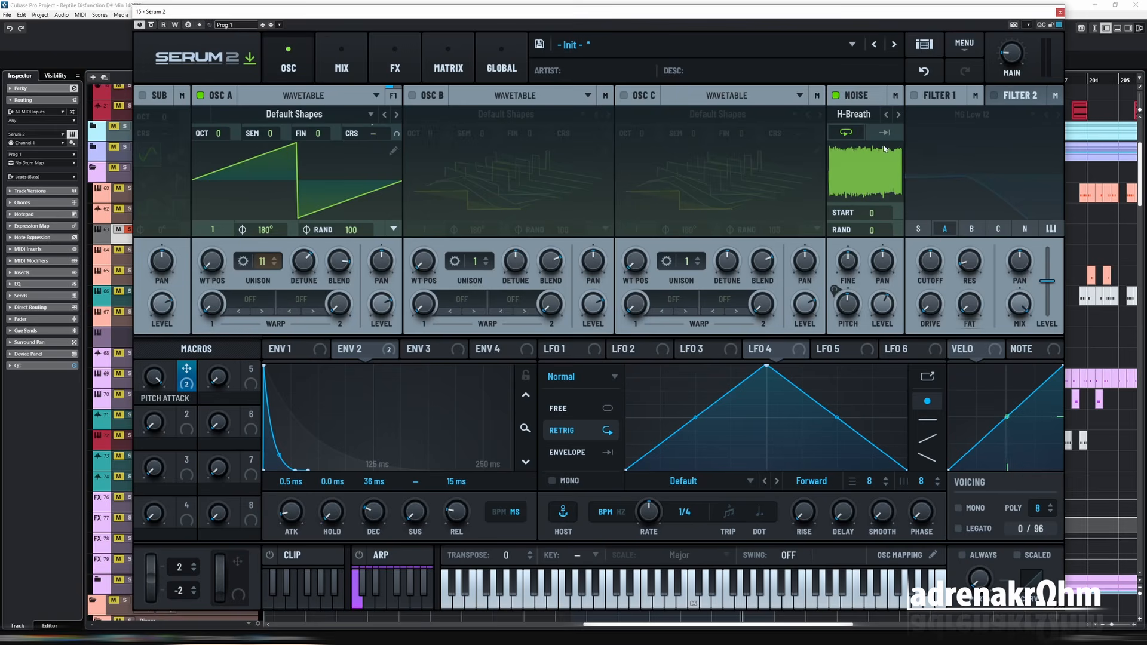
click(886, 114)
click(877, 116)
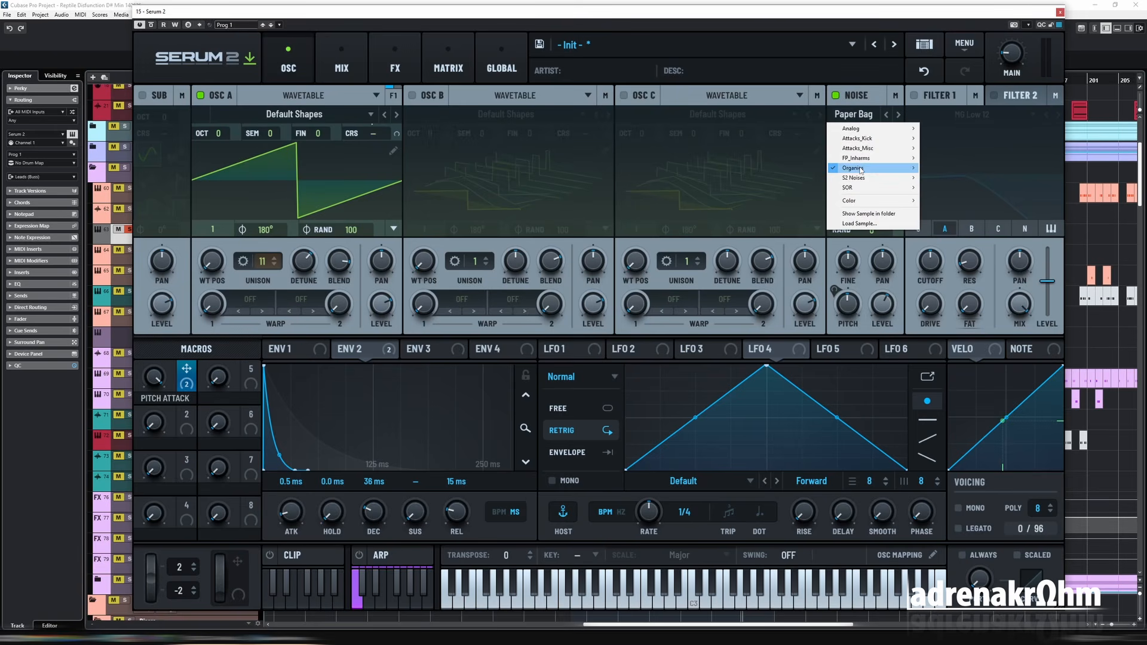
mouse_move(866, 128)
click(953, 236)
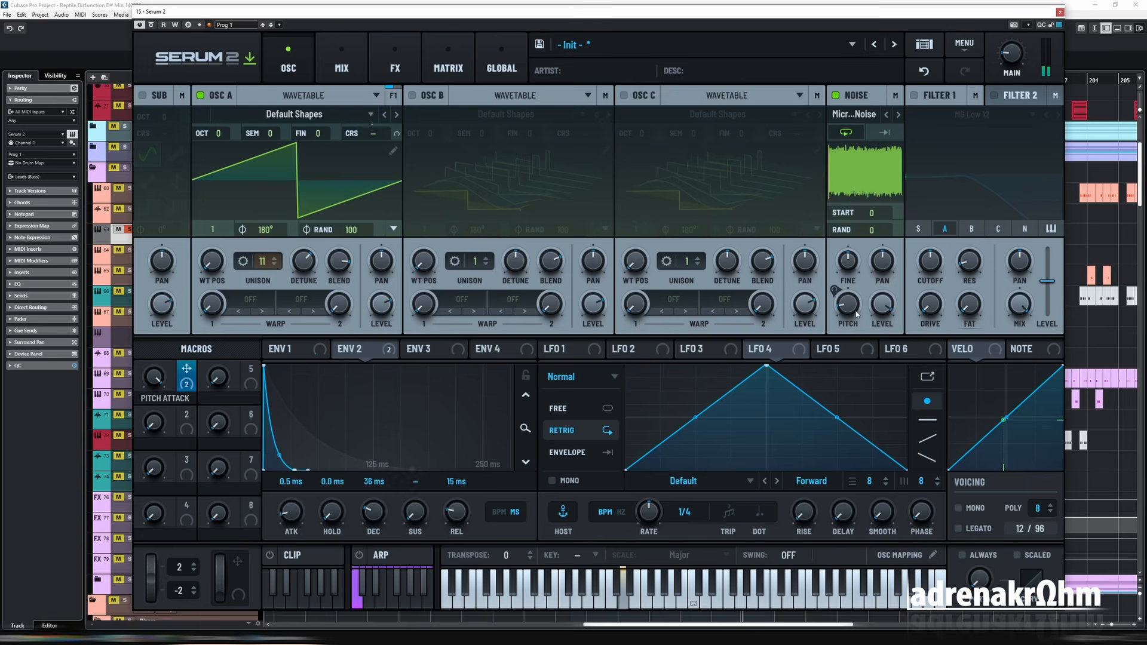
mouse_move(845, 304)
mouse_down()
mouse_move(854, 249)
mouse_move(862, 314)
mouse_up()
Turn the noise level down and assign Env 3 to modulate it
drag(887, 309, 915, 487)
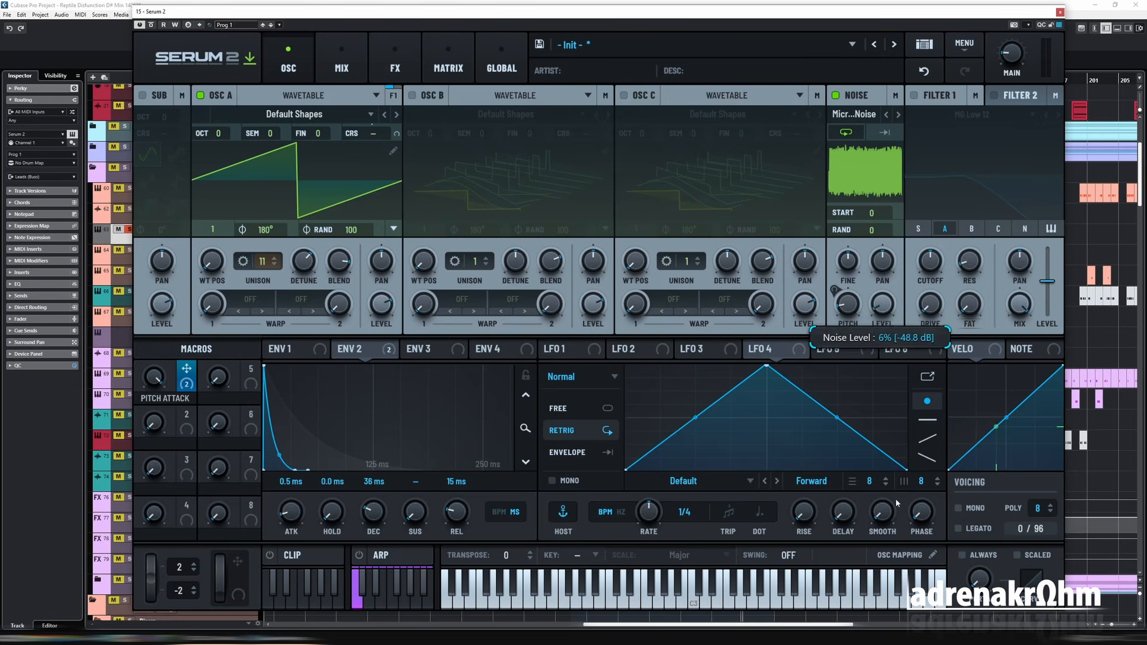
click(442, 357)
drag(430, 355, 880, 296)
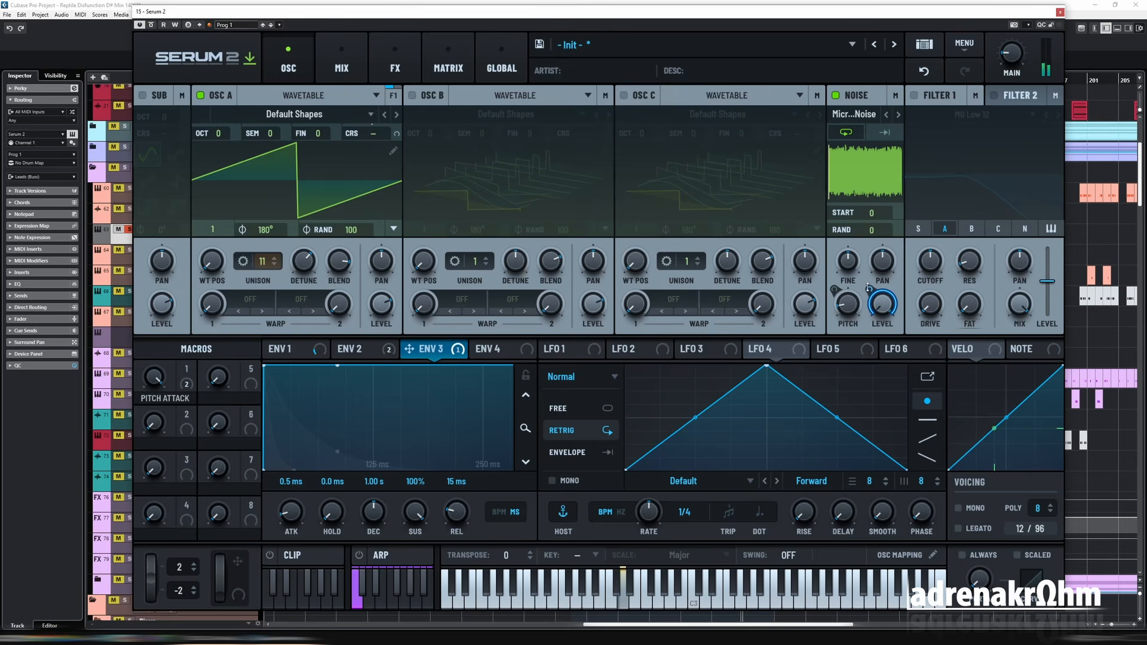
Shape Env 3 with no sustain and an 87 ms decay, and reduce its modulation amount on the noise level
drag(414, 513, 412, 560)
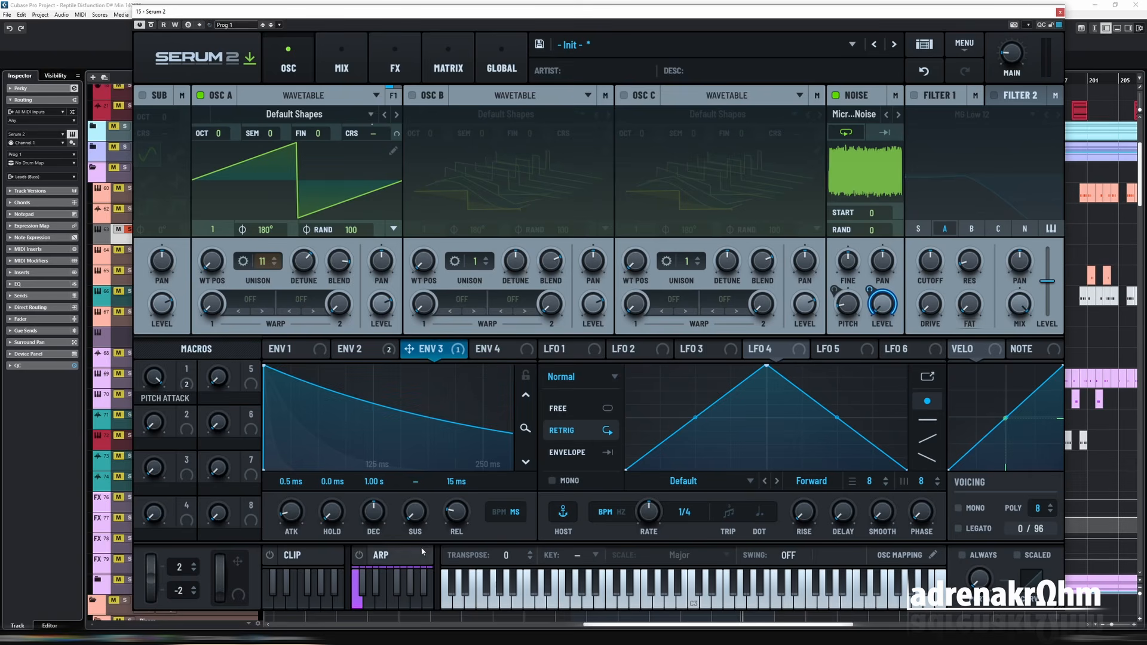
drag(375, 524, 377, 541)
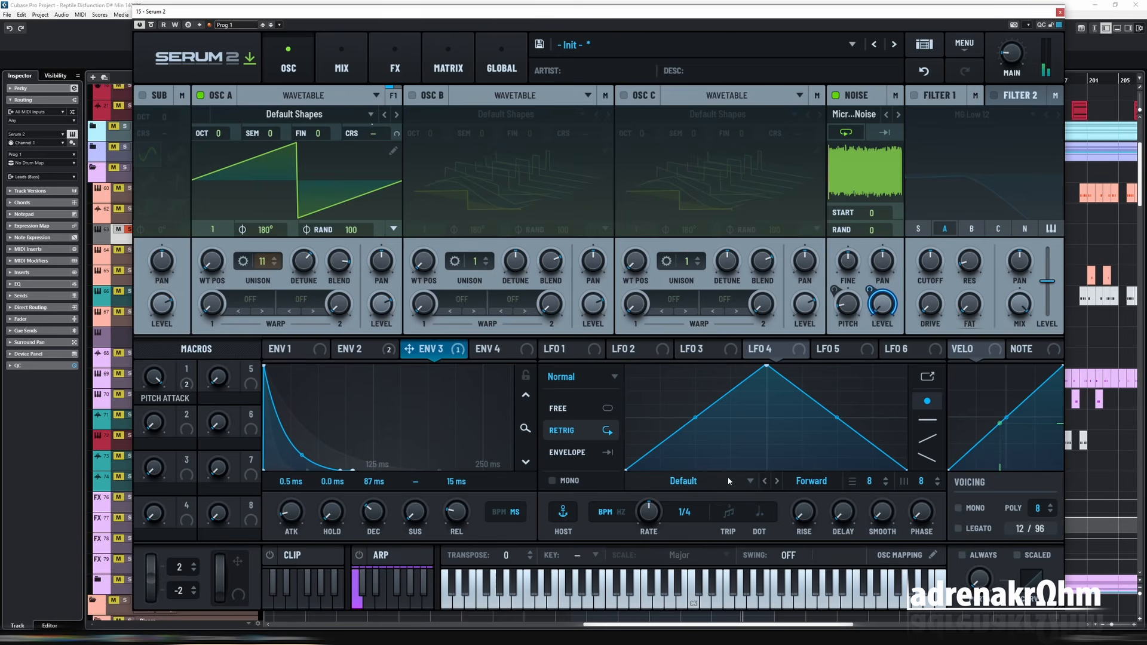
mouse_move(869, 302)
drag(868, 302, 871, 323)
Enable oscillator B, switch its wavetable display to 2D, and turn its level all the way down
click(412, 97)
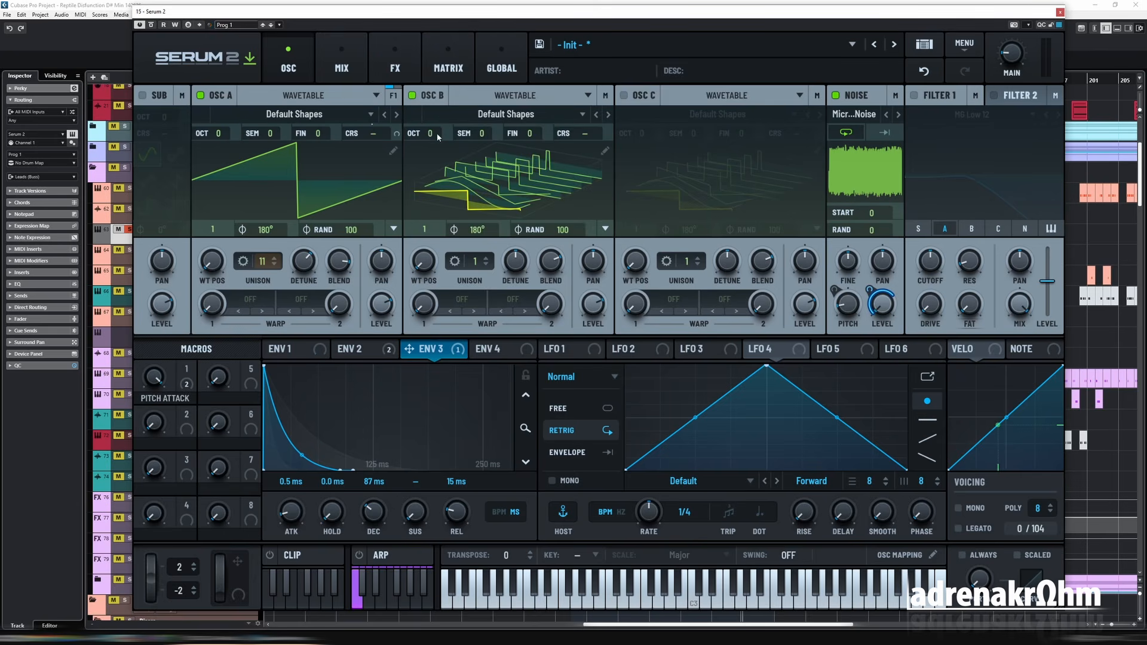
click(578, 206)
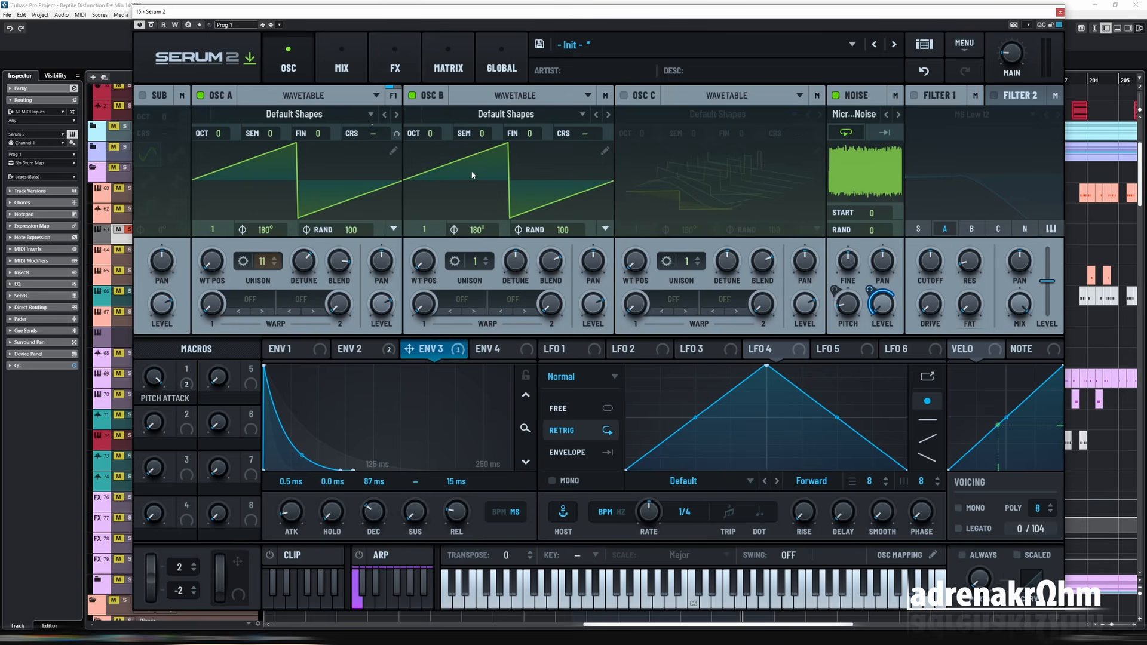
drag(595, 307, 557, 359)
Set oscillator A's first warp mode to FM (B) and raise the warp amount
click(275, 312)
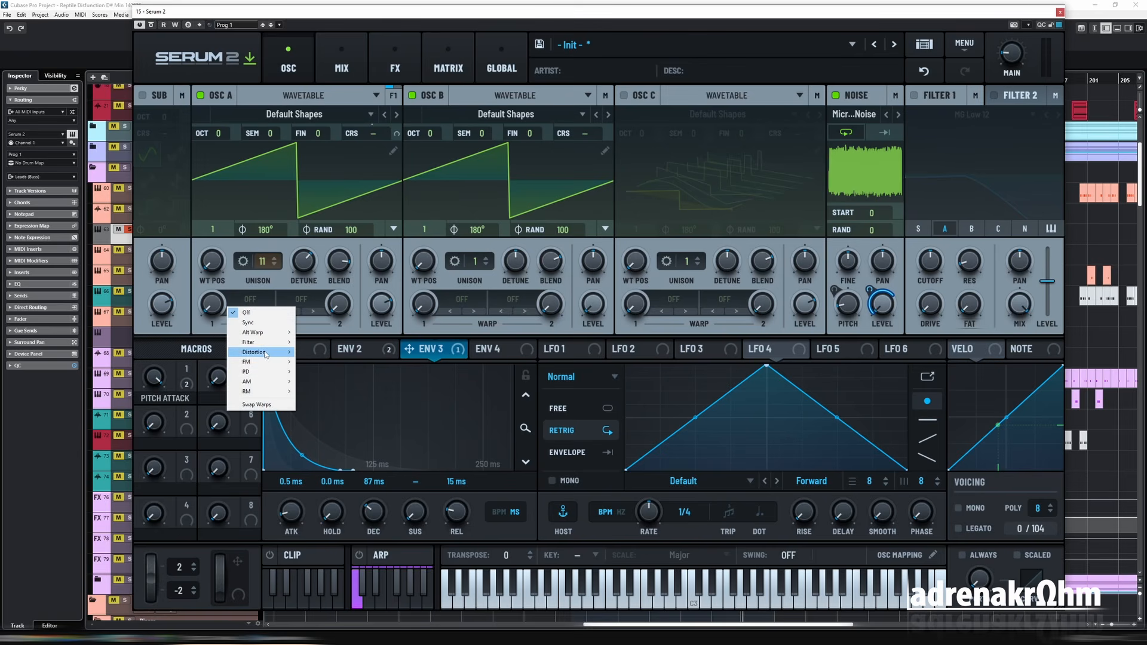
mouse_move(266, 368)
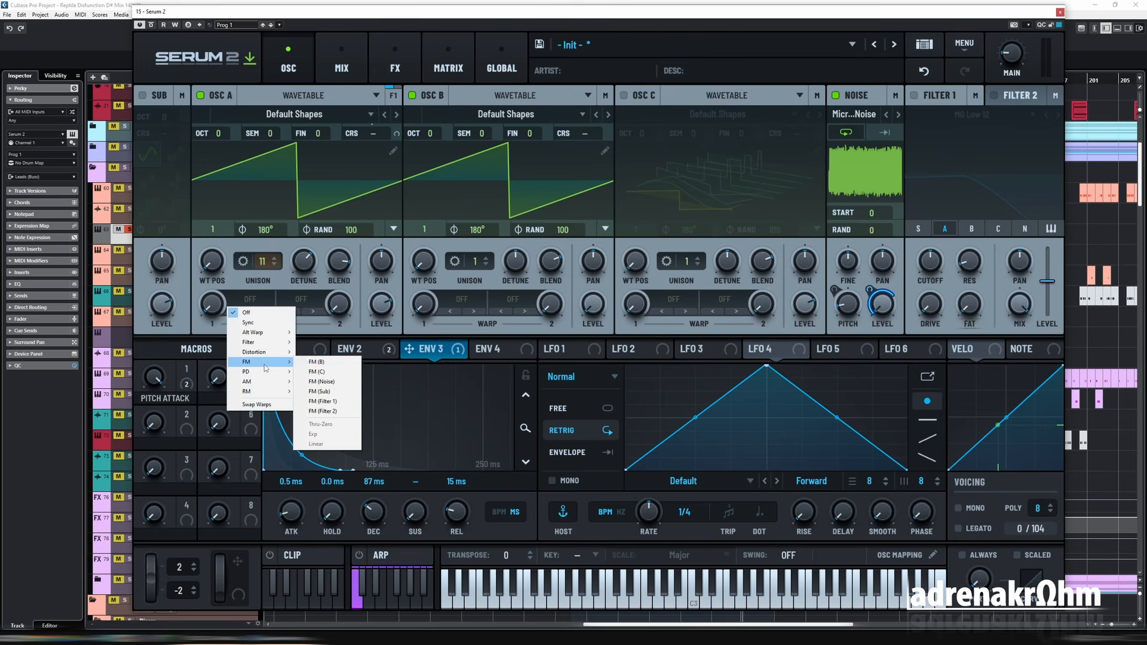
click(345, 365)
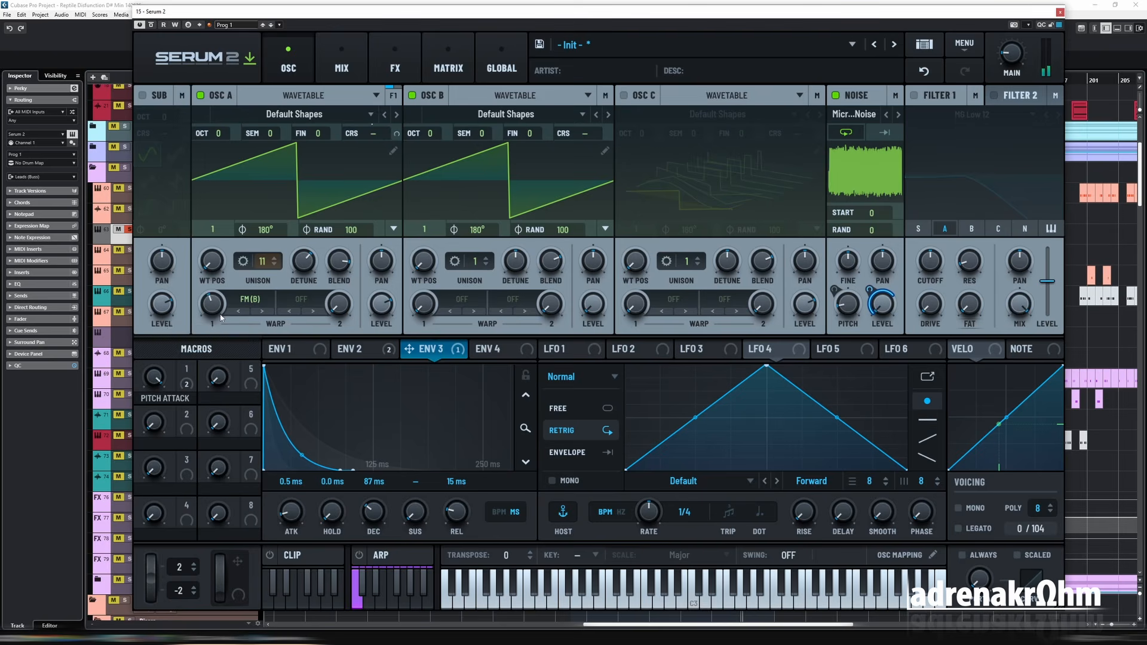
mouse_move(220, 317)
mouse_down()
mouse_move(223, 278)
mouse_move(223, 317)
mouse_up()
Set the octave to -1 for oscillator A and +1 for oscillator B, with B's random phase at 0
scroll(434, 134, up, 1)
drag(563, 231, 591, 458)
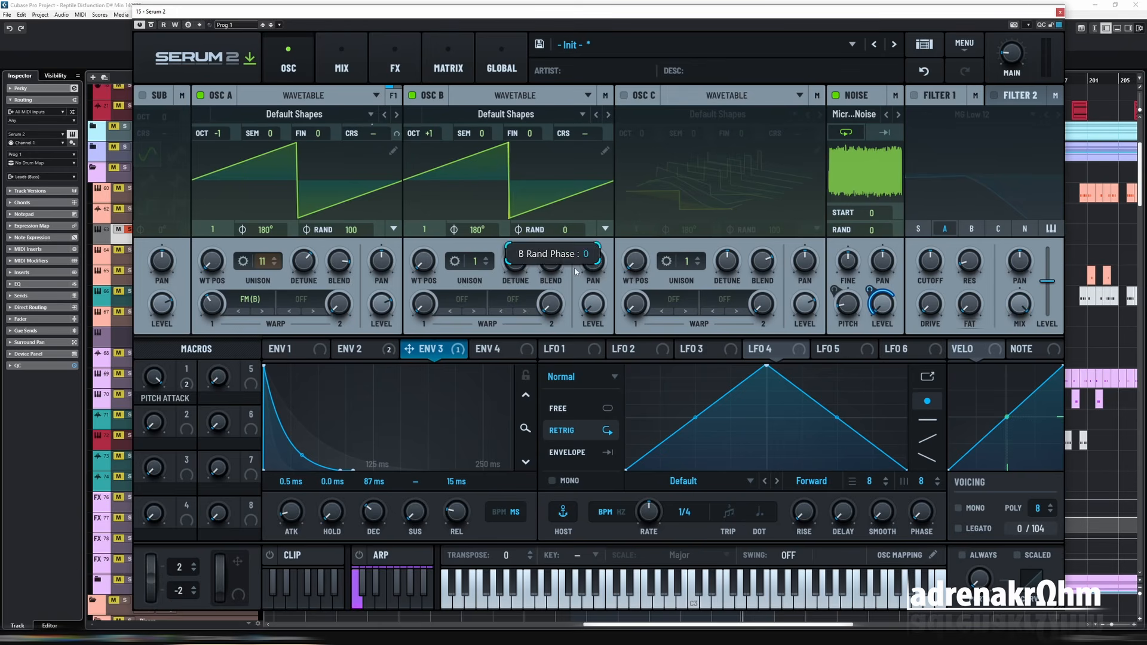
Browse wavetables for oscillator B, settle on Evolution, and set its wavetable position to 180
click(463, 115)
mouse_move(455, 130)
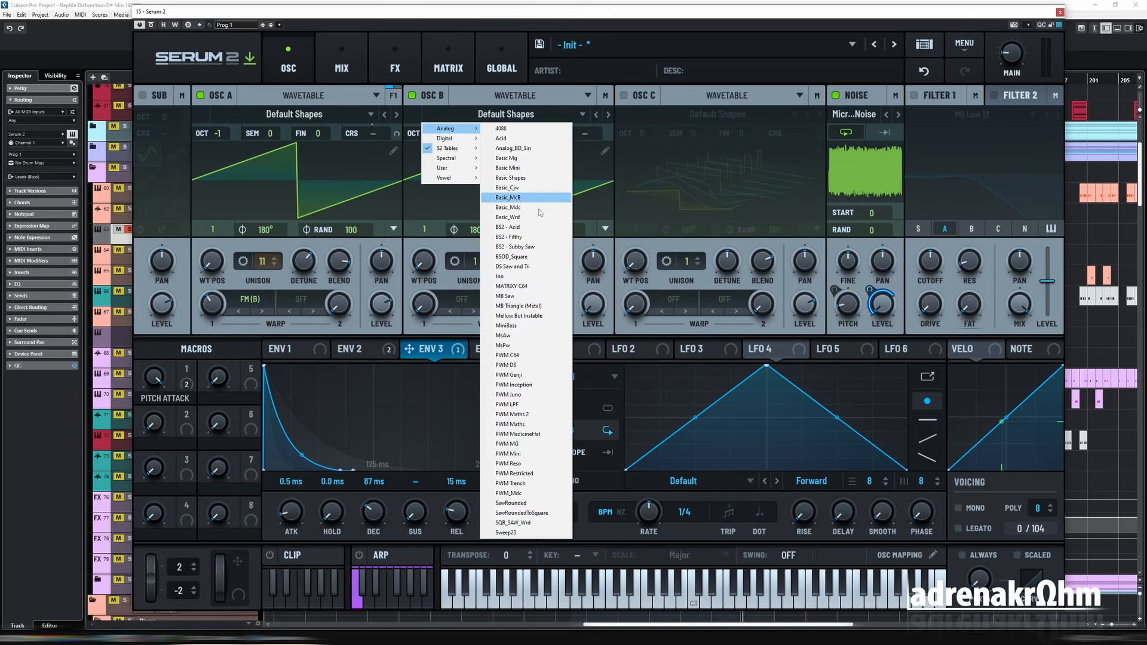
click(505, 224)
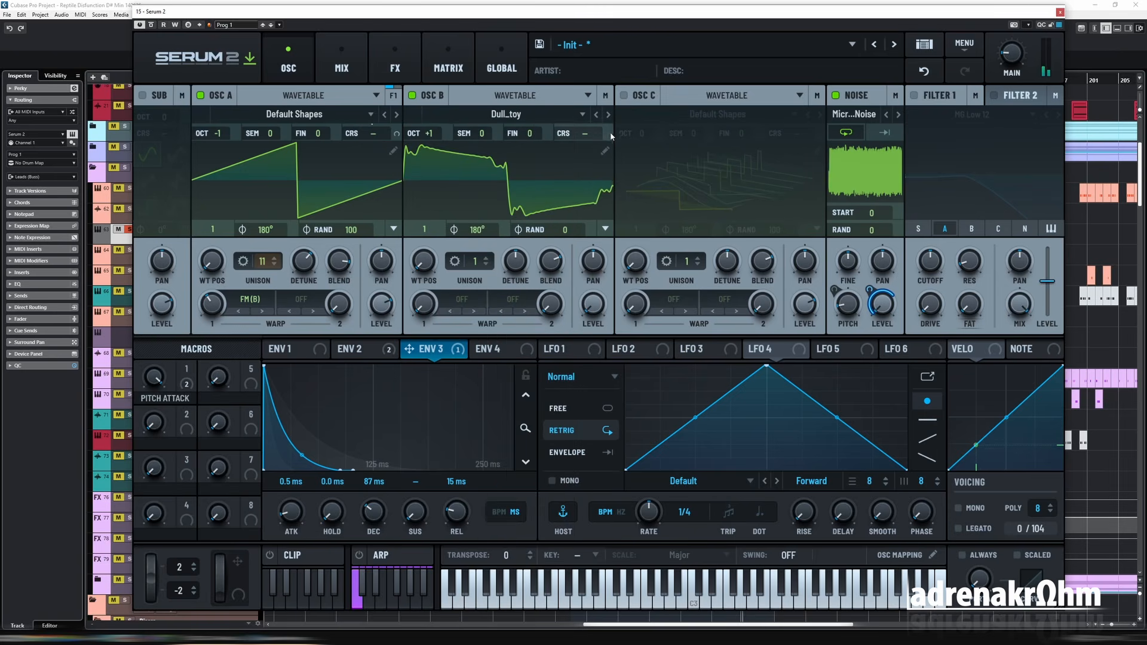
click(608, 114)
click(609, 116)
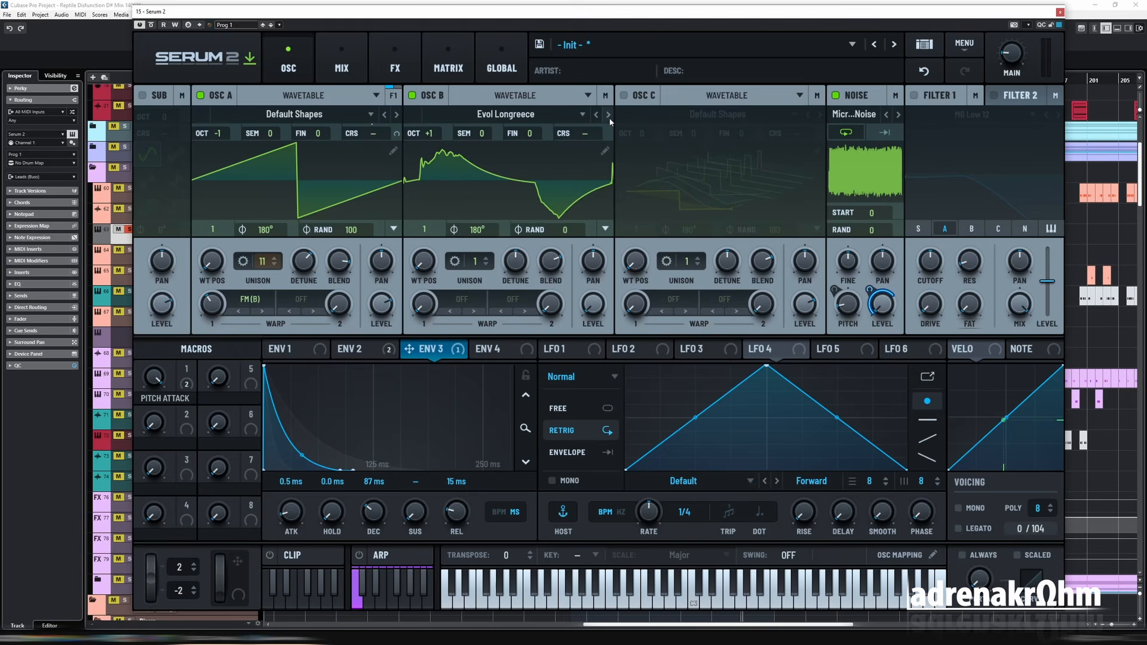
click(609, 116)
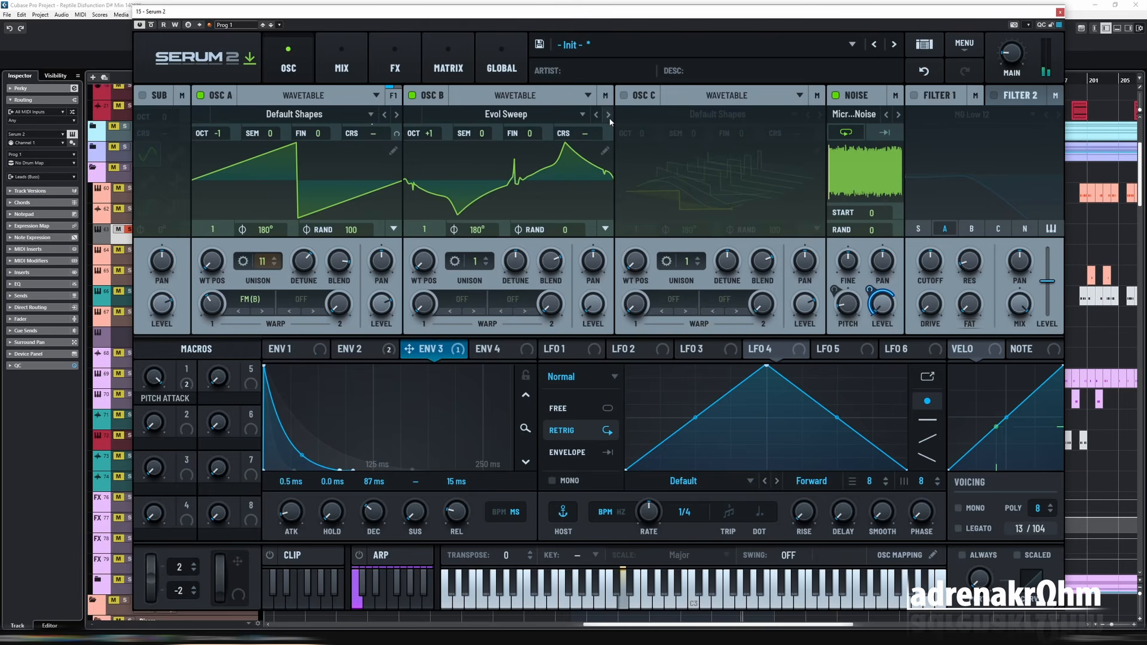
click(608, 116)
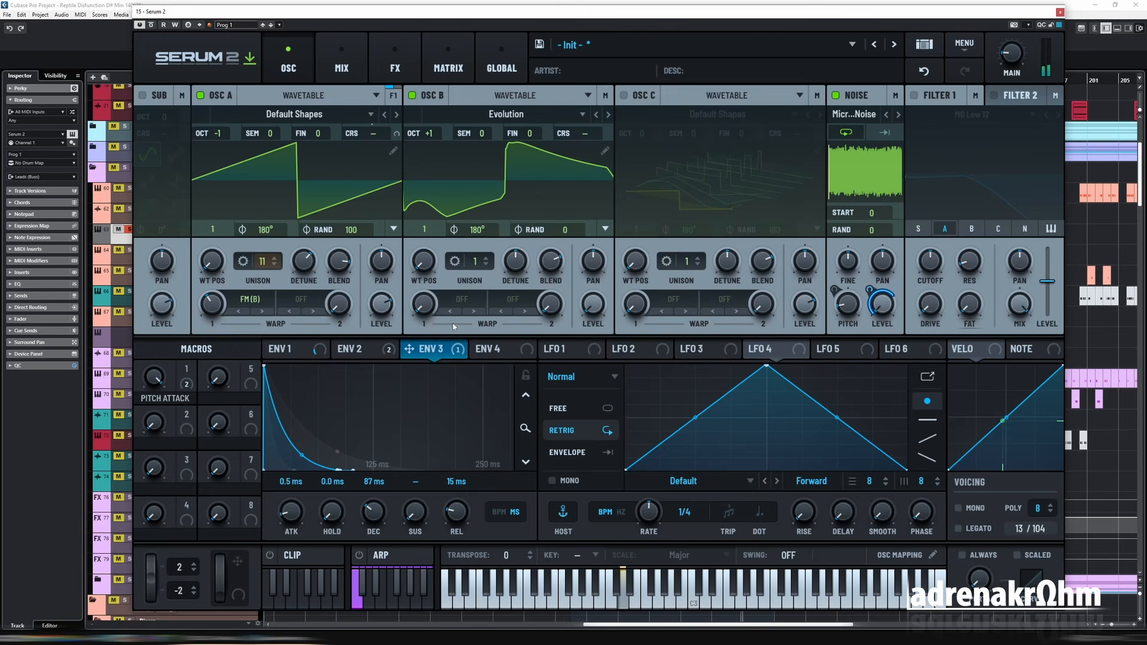
drag(423, 261, 434, 150)
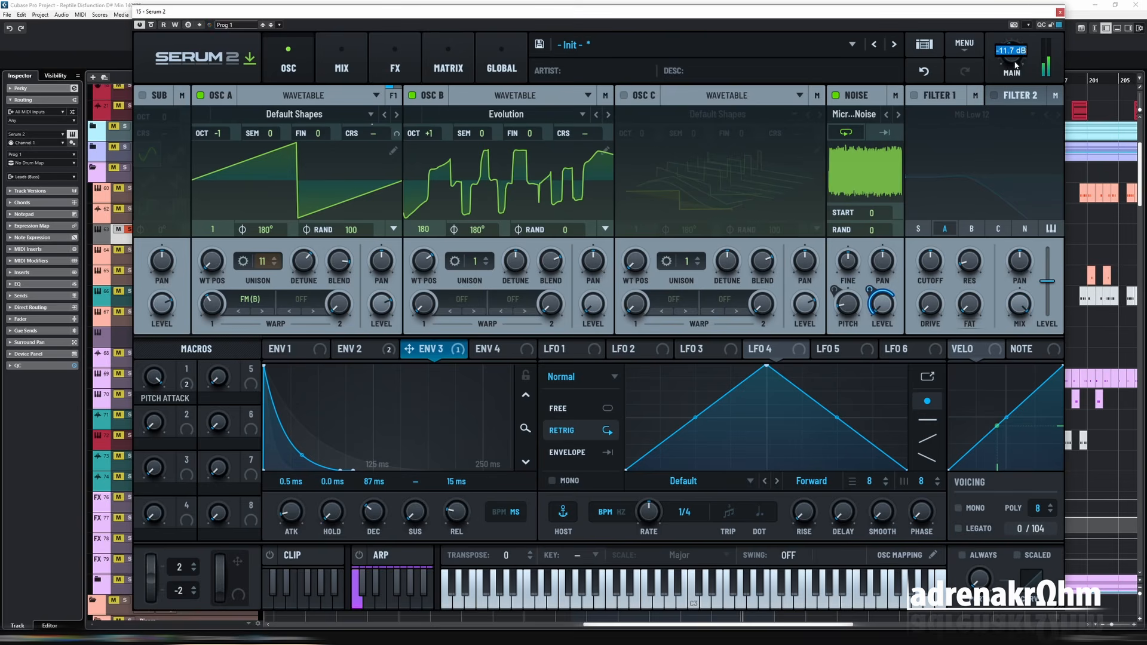
Try oscillator A's wavetable position at 2, then browse other wavetables for it and settle on FFT_Animal 1
drag(212, 260, 213, 240)
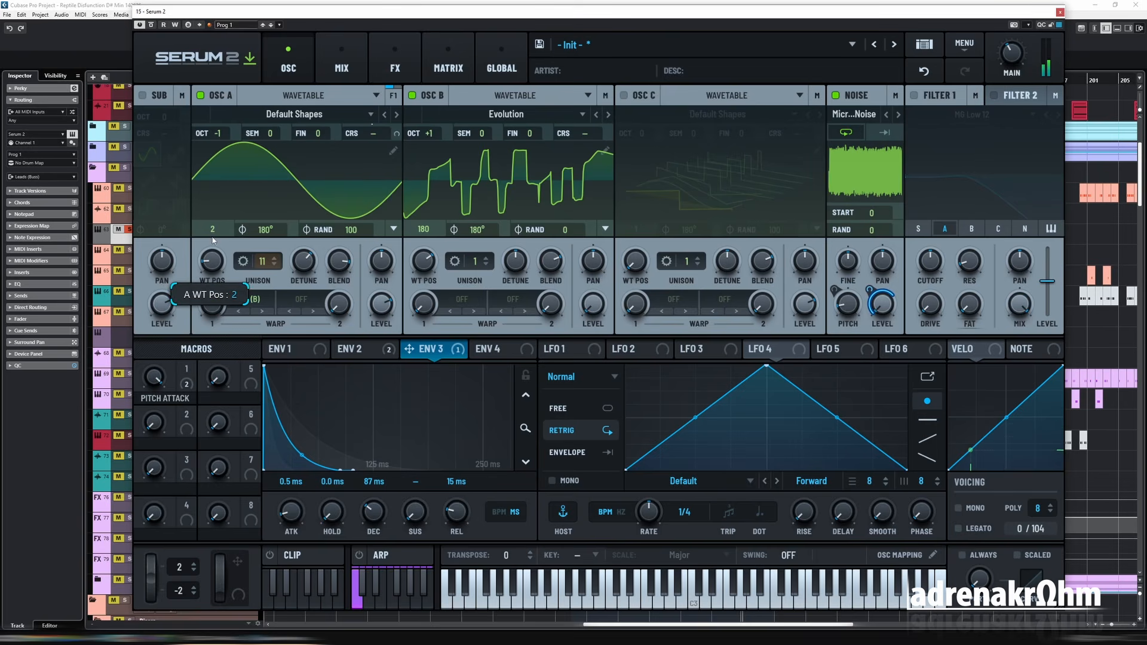
mouse_move(1014, 61)
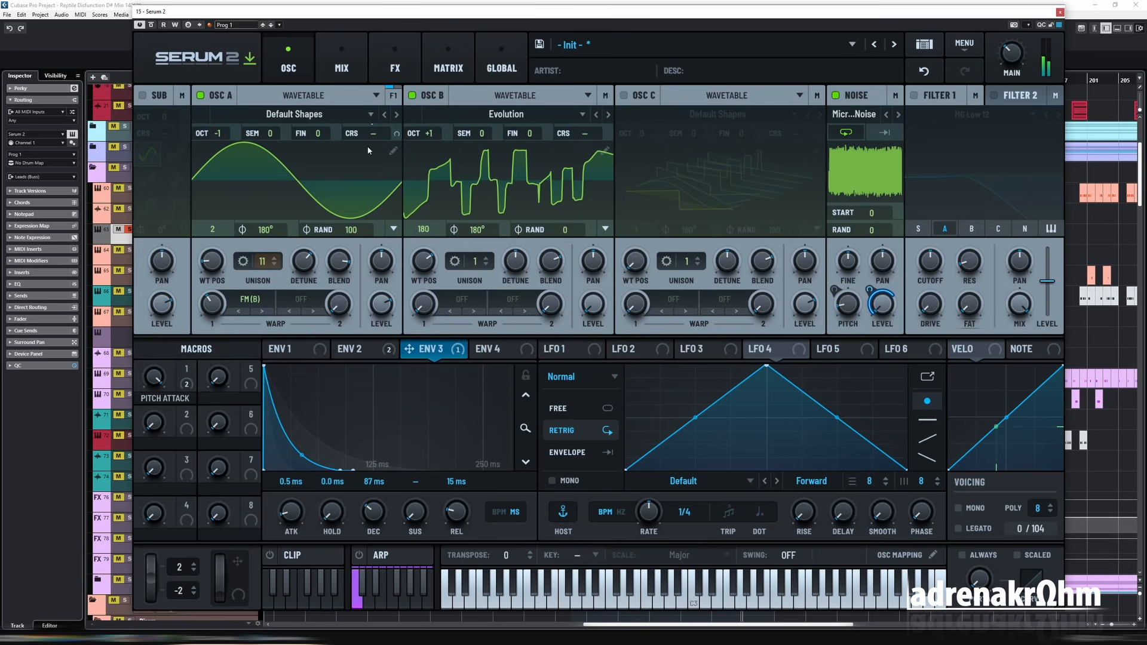
click(307, 115)
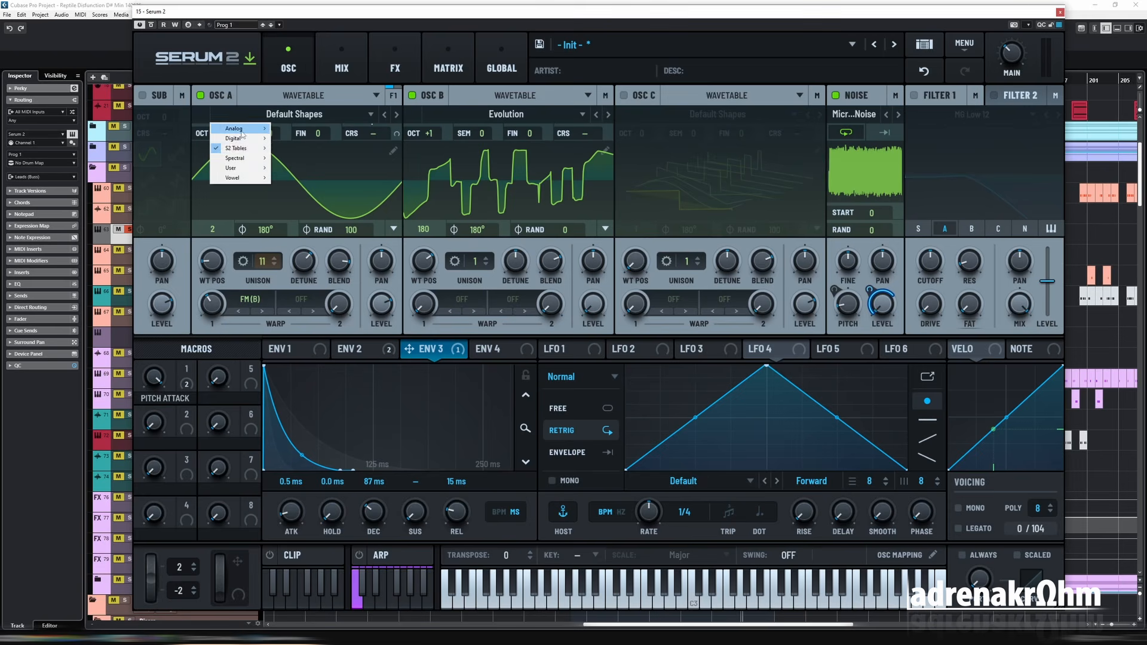
mouse_move(267, 147)
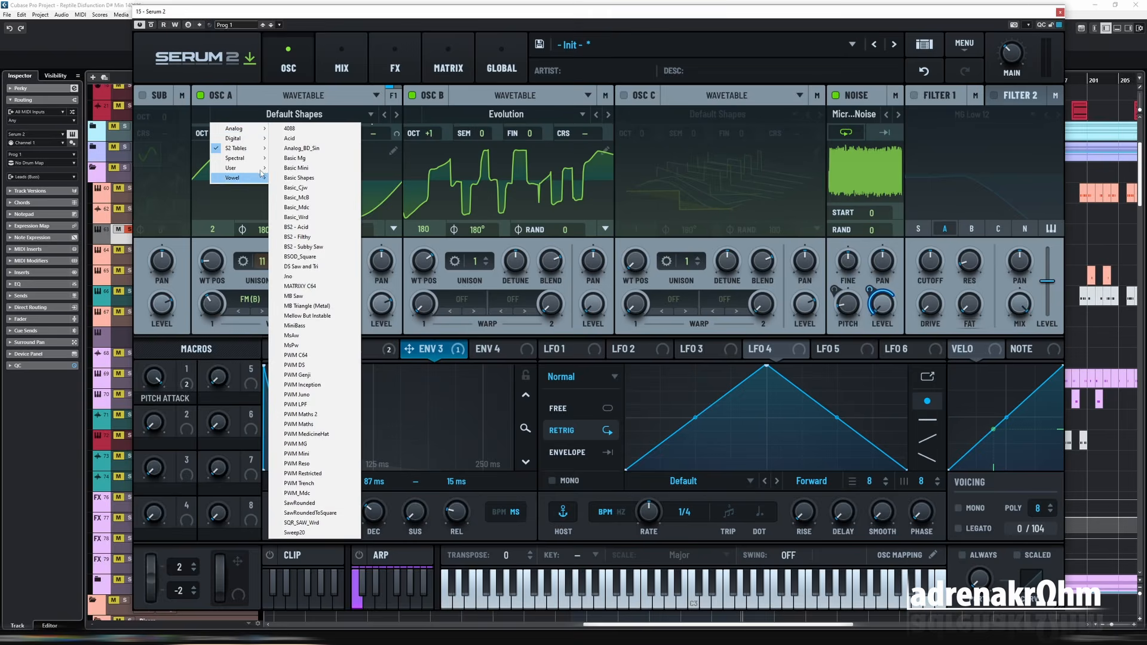
click(322, 272)
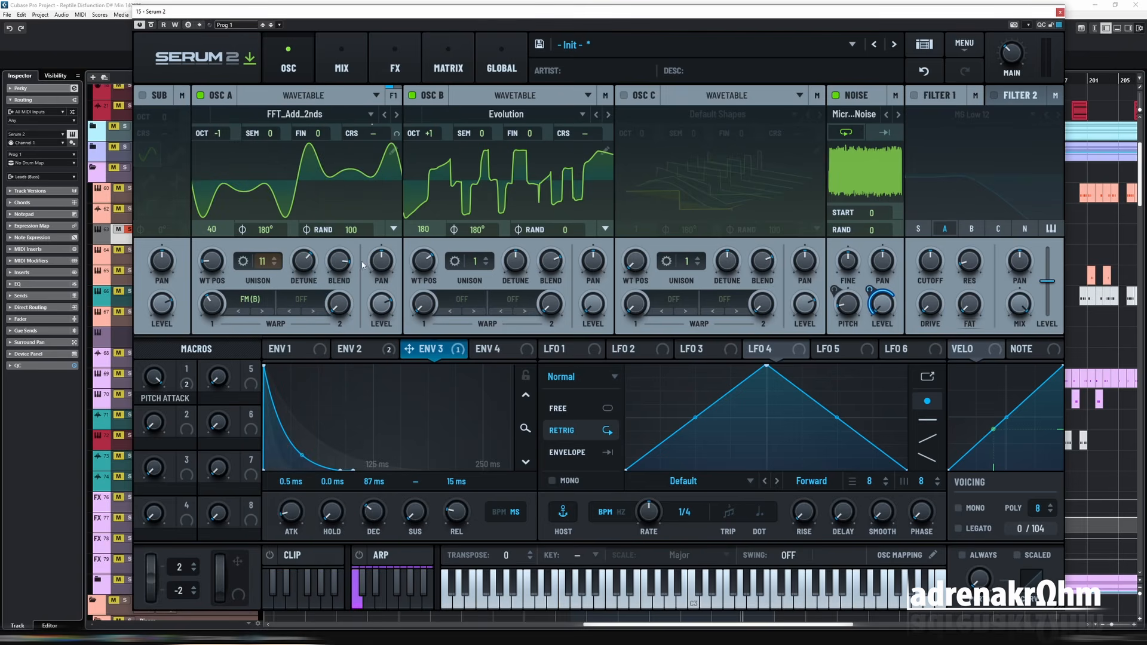
click(395, 114)
click(395, 115)
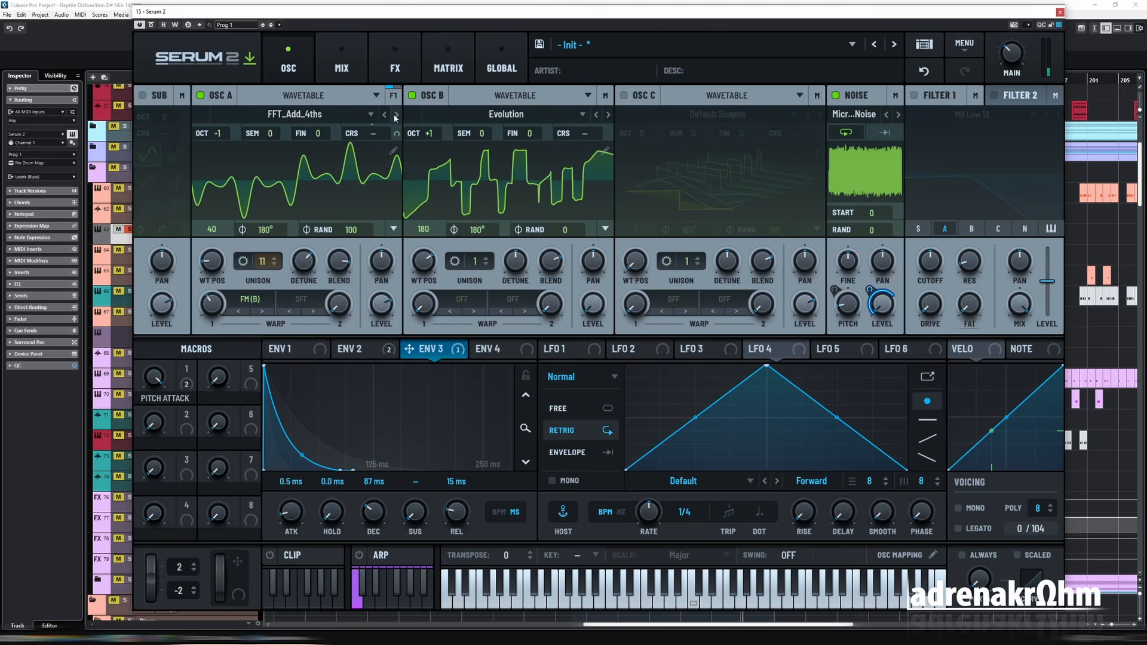
click(395, 114)
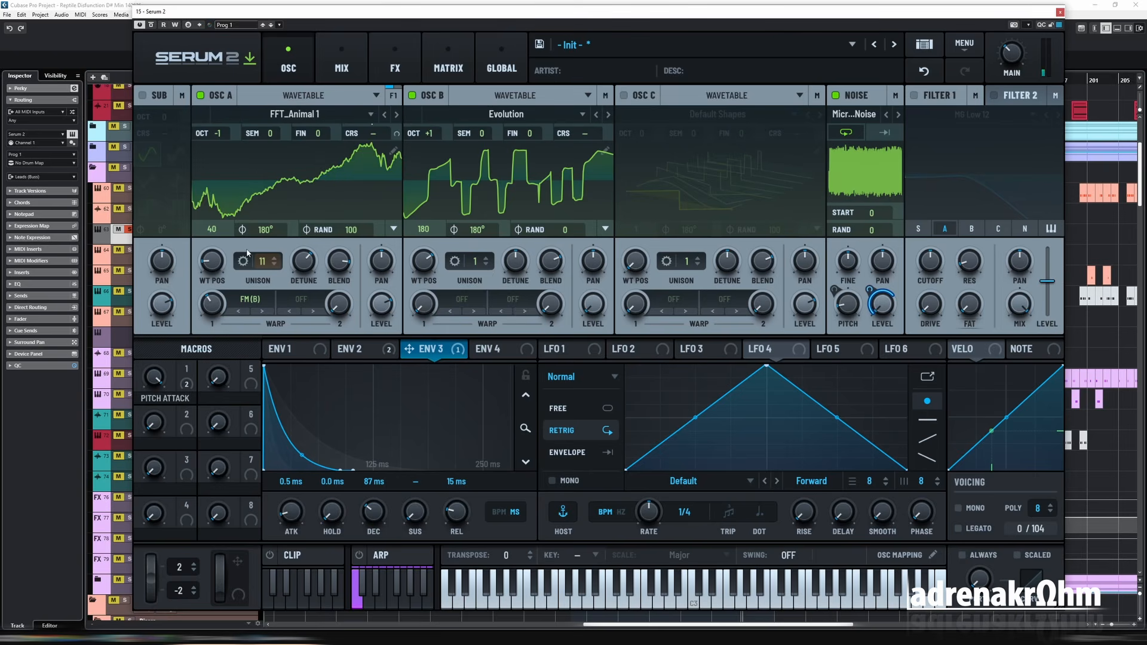
Set oscillator A's wavetable position to 49 and try out a different random phase amount
scroll(208, 262, up, 2)
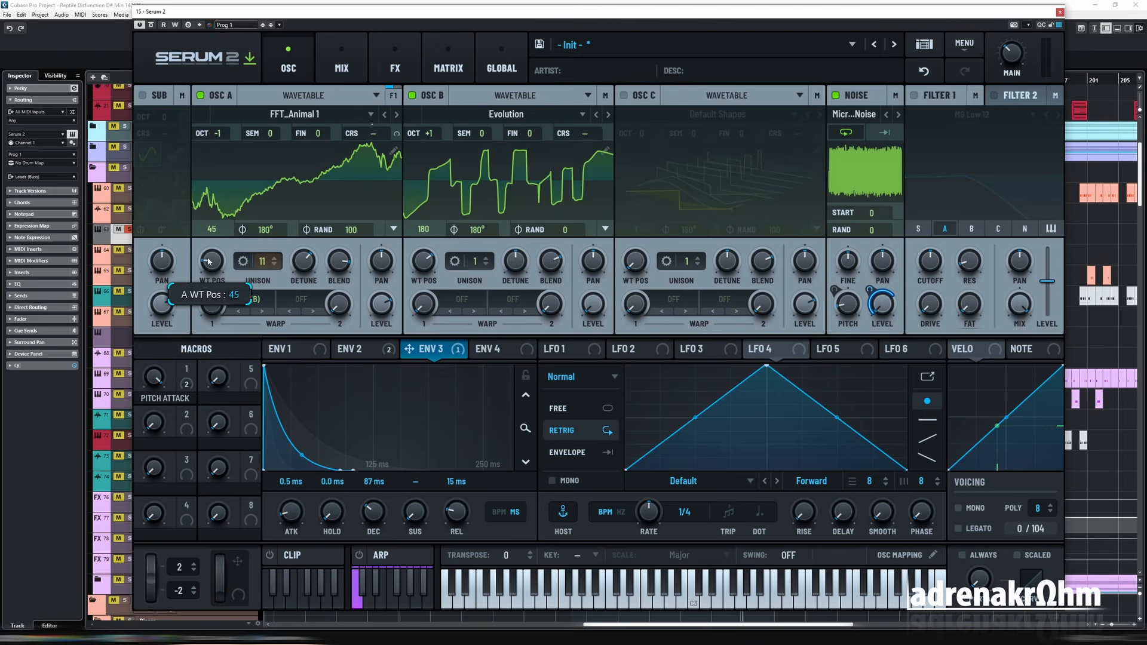
scroll(209, 260, up, 2)
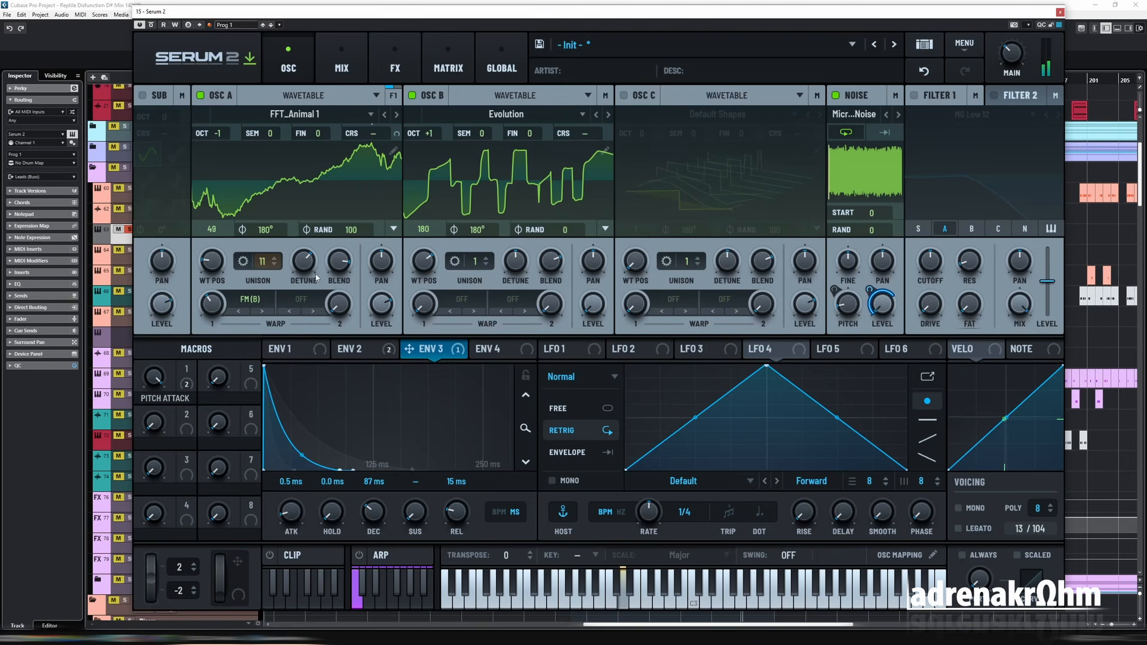
drag(350, 230, 350, 290)
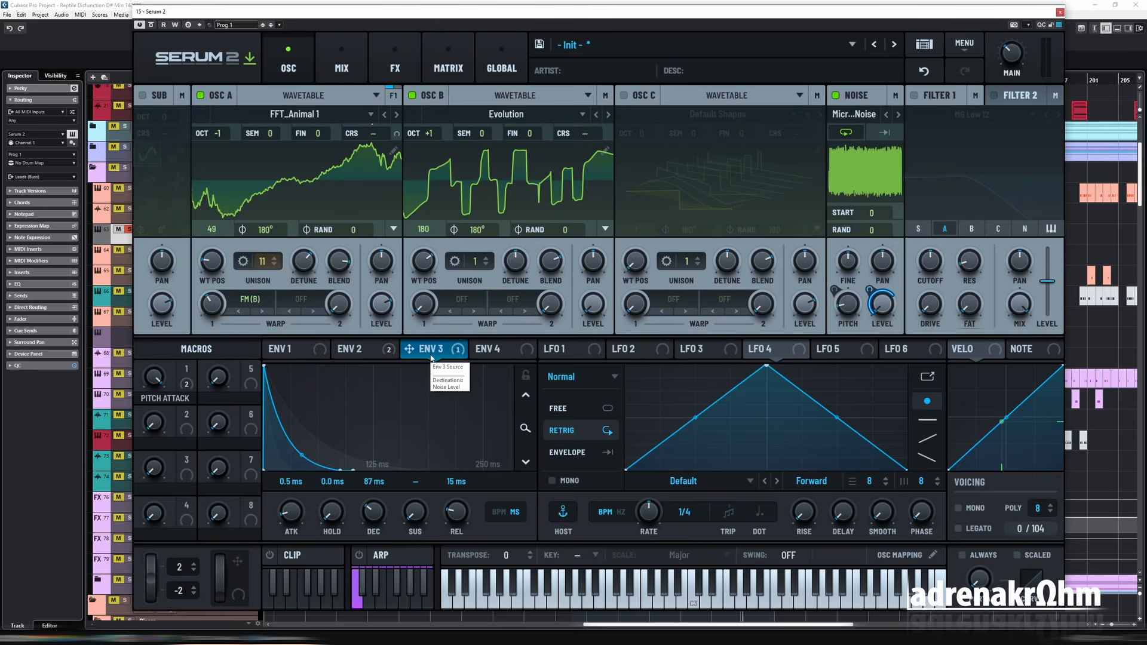
Modulate Envelope 1's sustain with NoteOn Rand2 and raise that routing's amount to the maximum in the modulation matrix
click(287, 349)
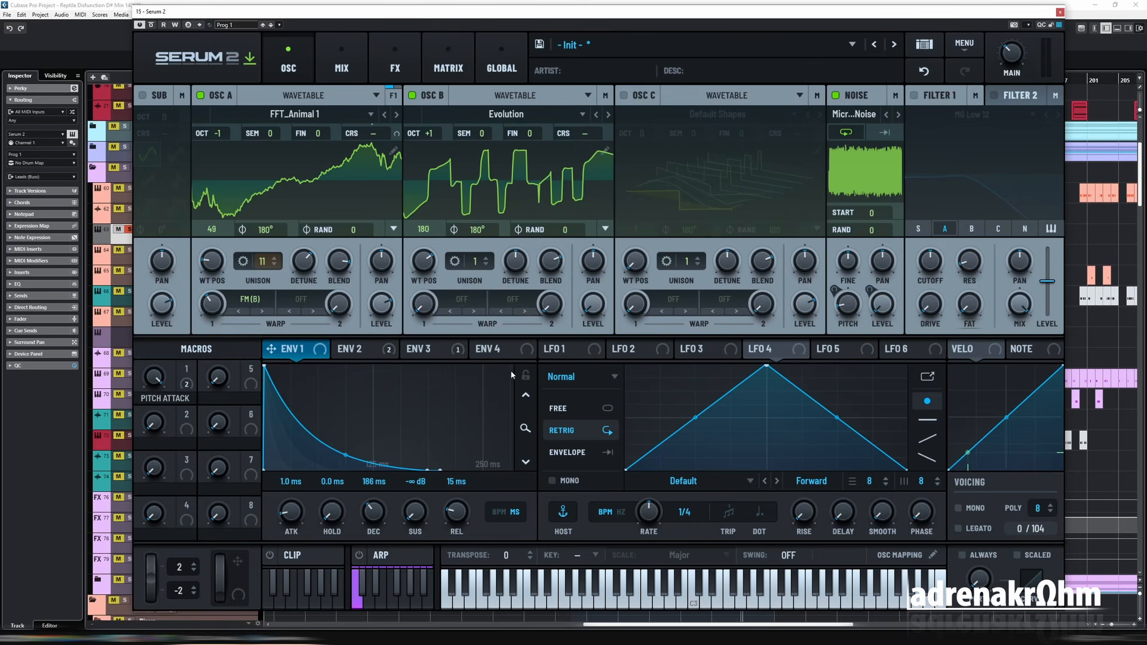
right_click(423, 516)
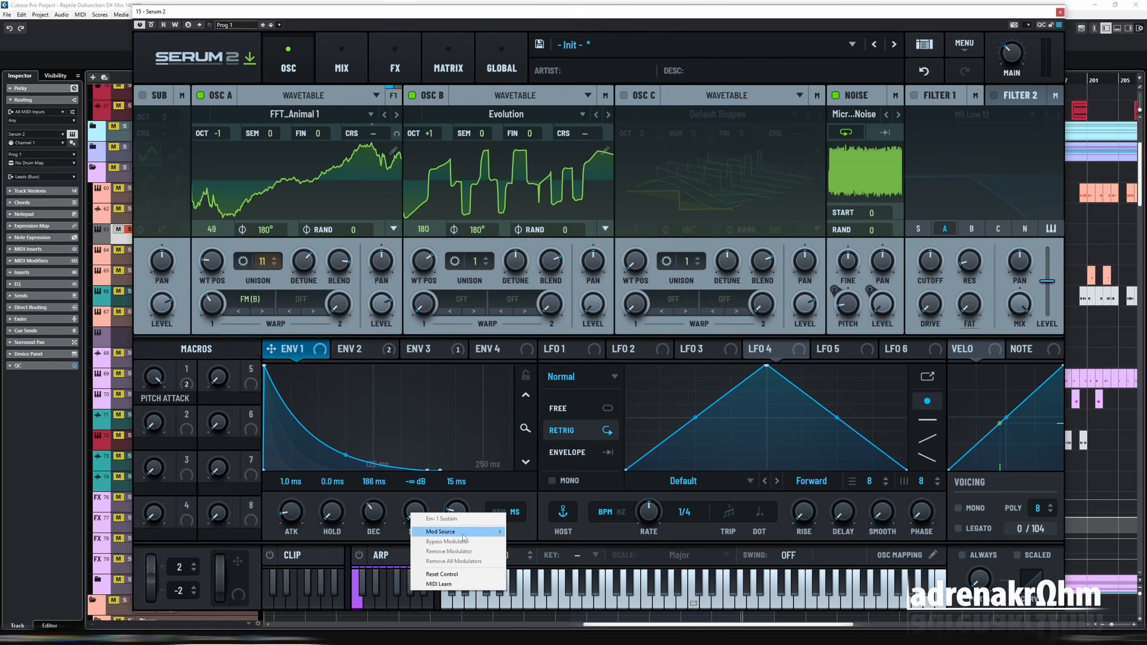
mouse_move(466, 532)
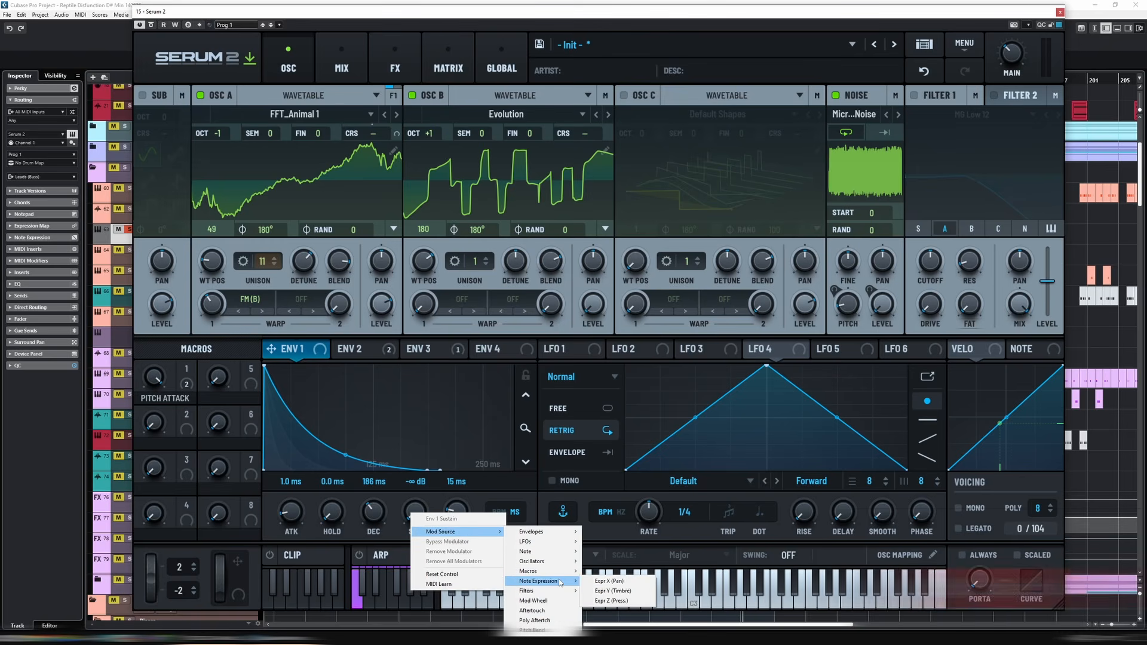
mouse_move(538, 551)
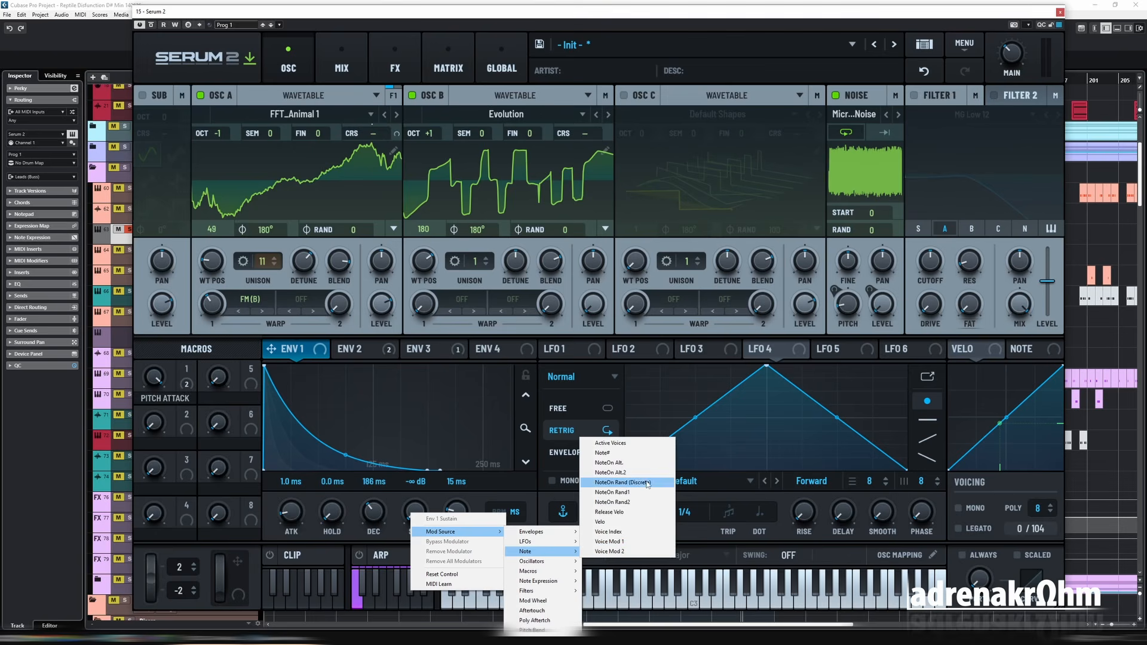
click(643, 504)
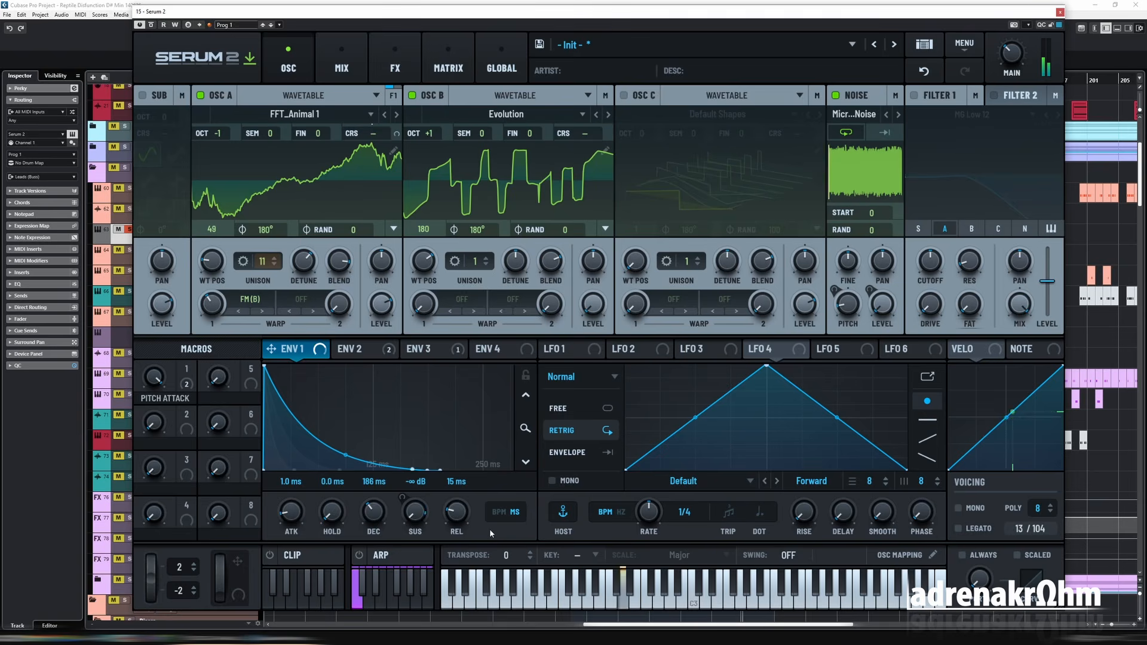
click(448, 62)
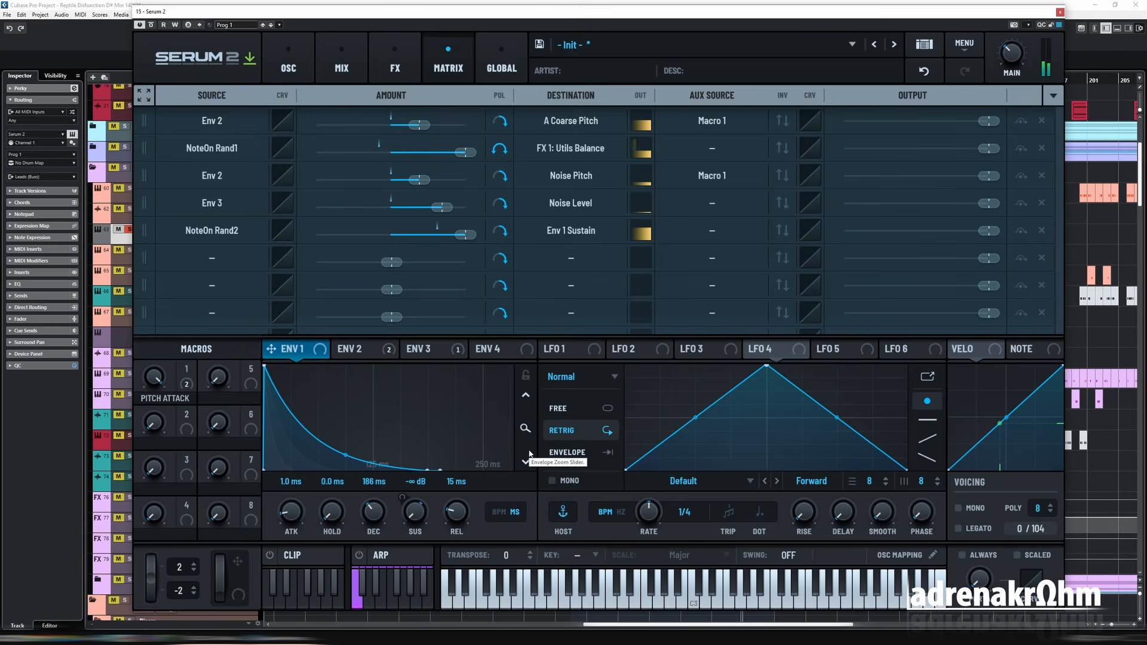
Add an Equalizer to the main effects chain with its low band as a high-pass at frequency 617 and Q 46
click(391, 56)
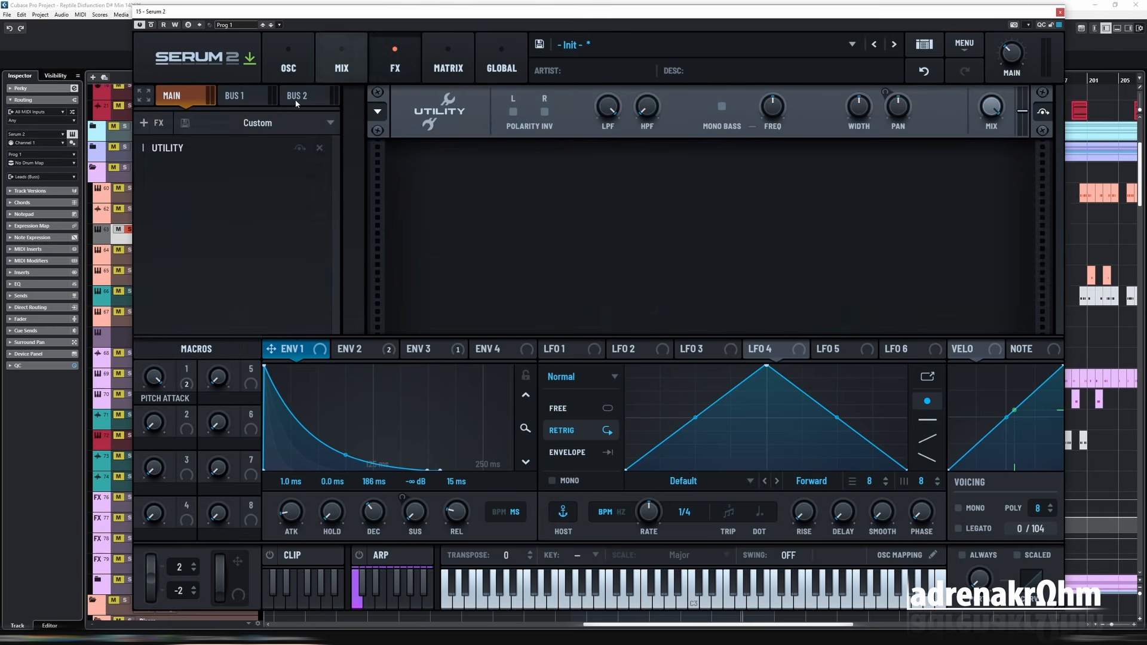
click(159, 123)
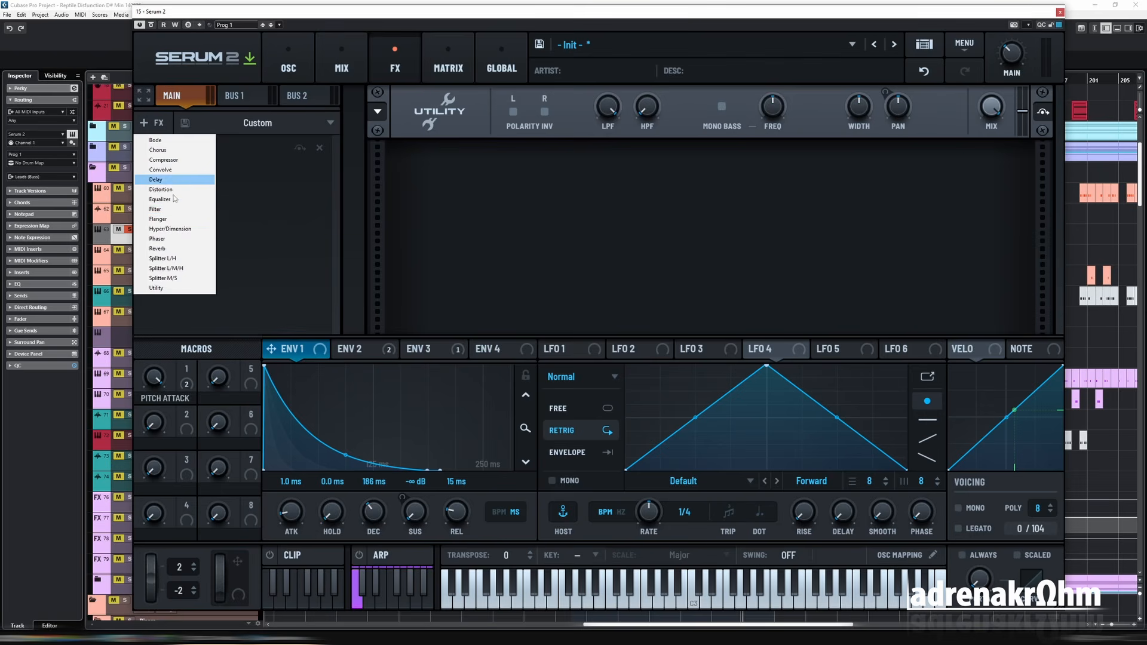
click(167, 200)
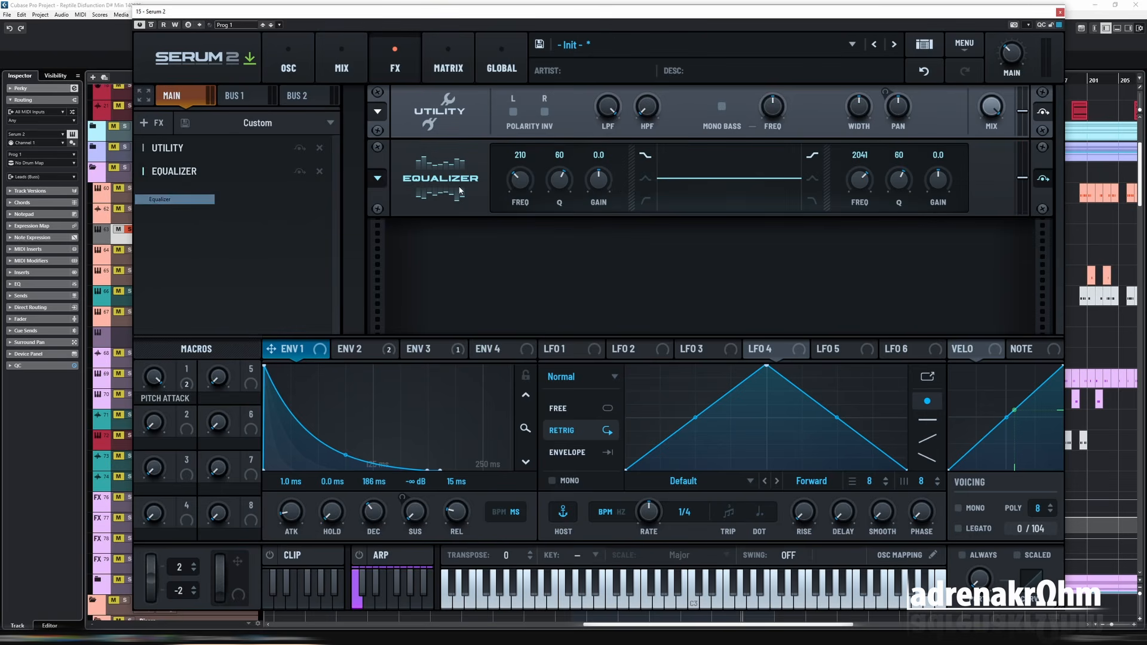
click(645, 201)
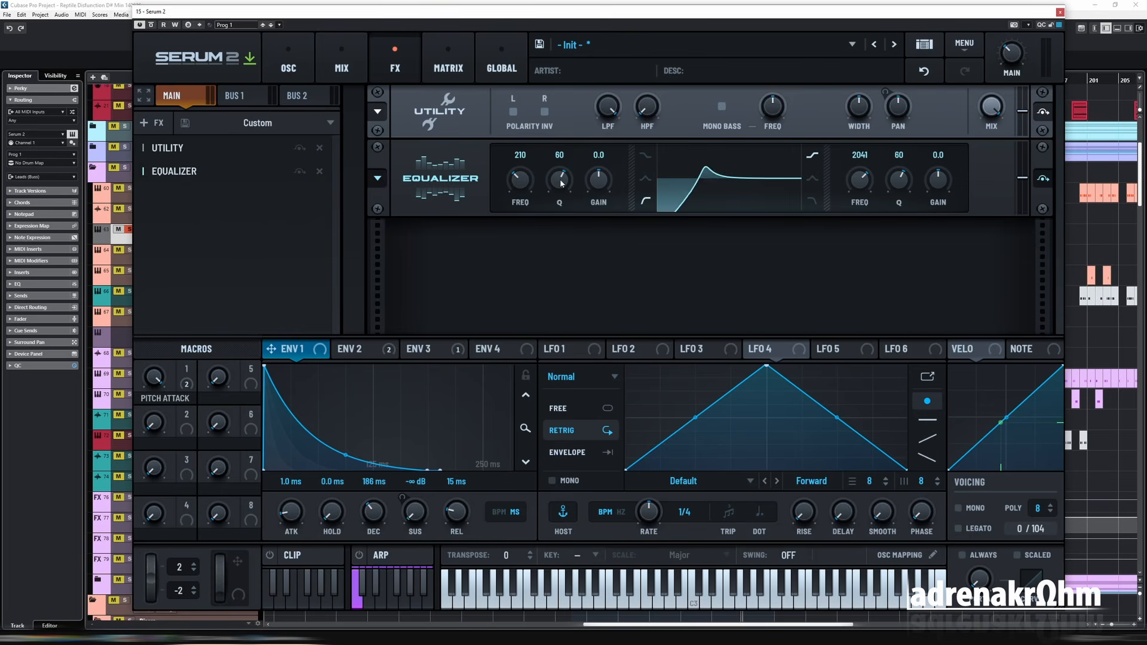
drag(519, 180, 522, 159)
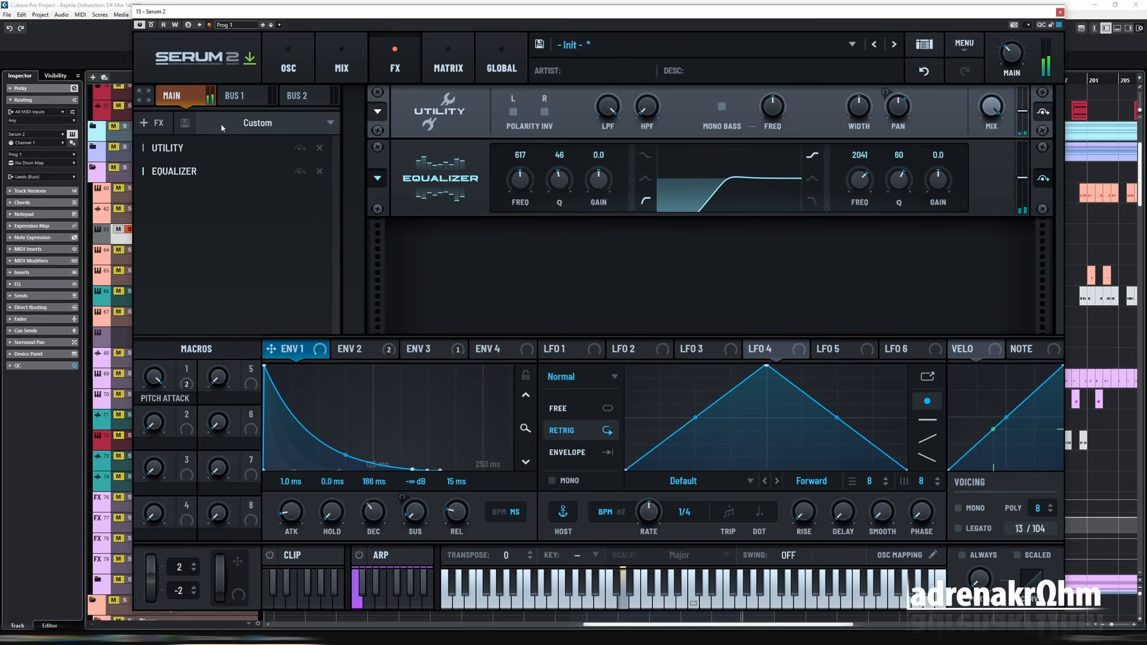
Add a Filter effect and reorder the main effects chain to Filter, Equalizer, Utility
click(152, 122)
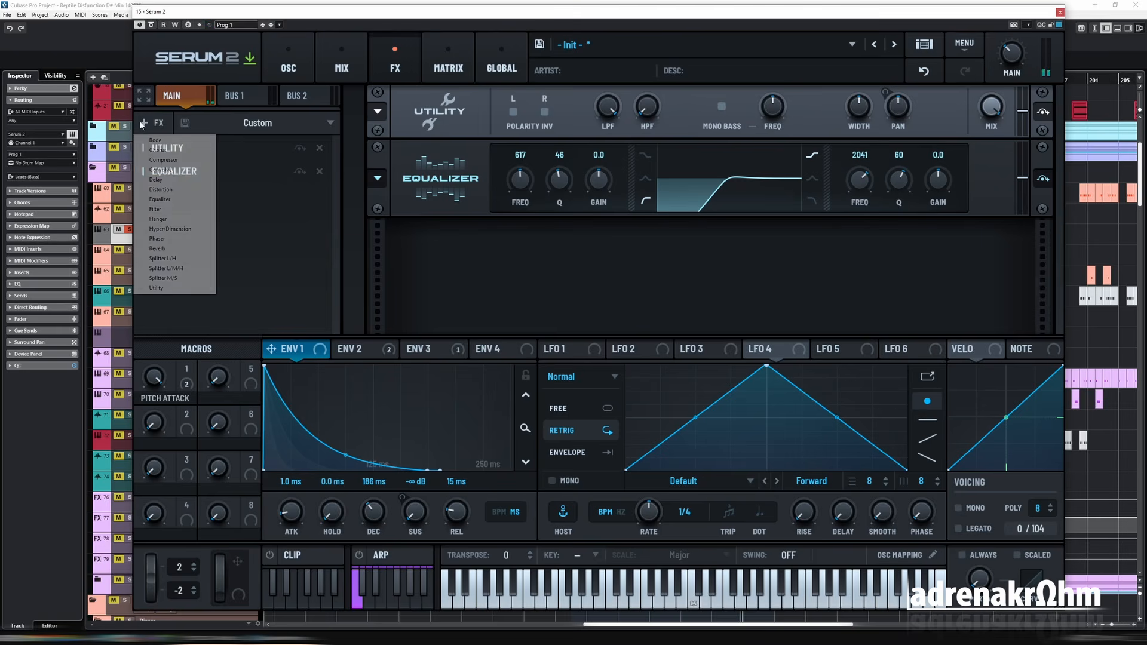
click(213, 209)
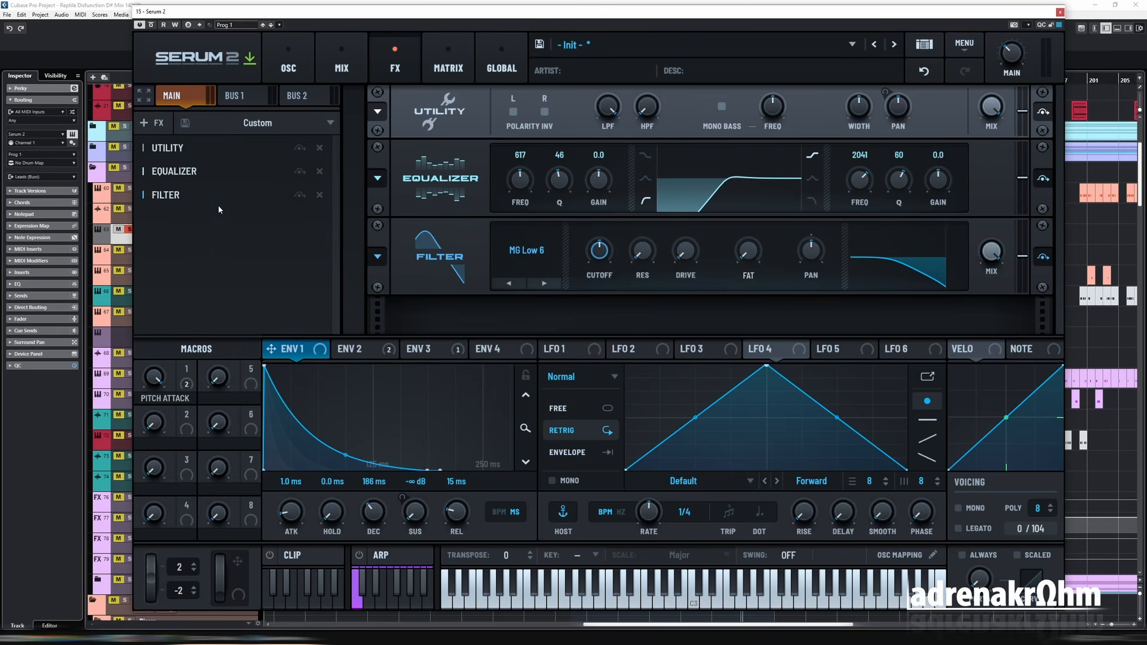
drag(213, 193, 220, 146)
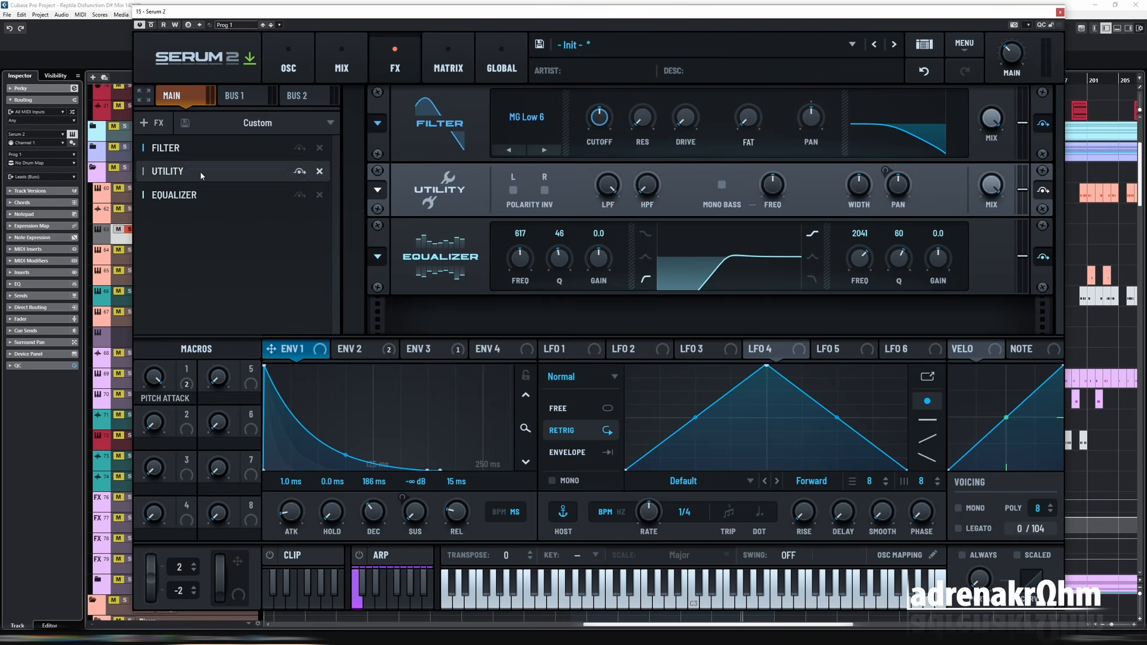
drag(201, 171, 202, 216)
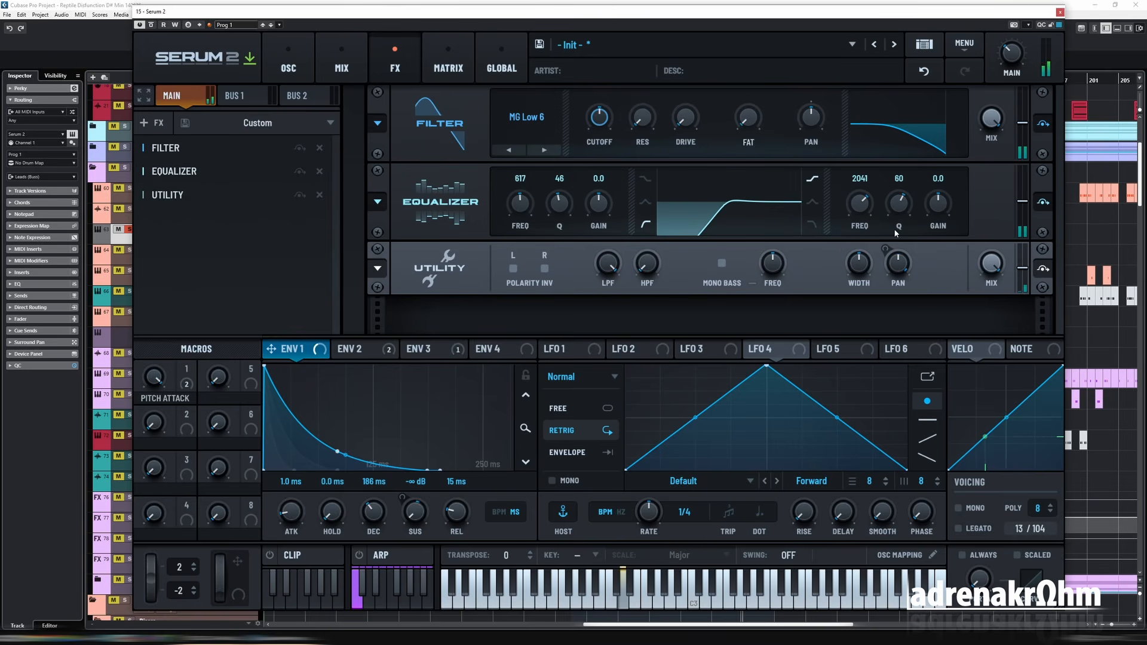
Set the Filter effect's type to Band 24 and raise its resonance and drive
click(497, 141)
mouse_move(518, 147)
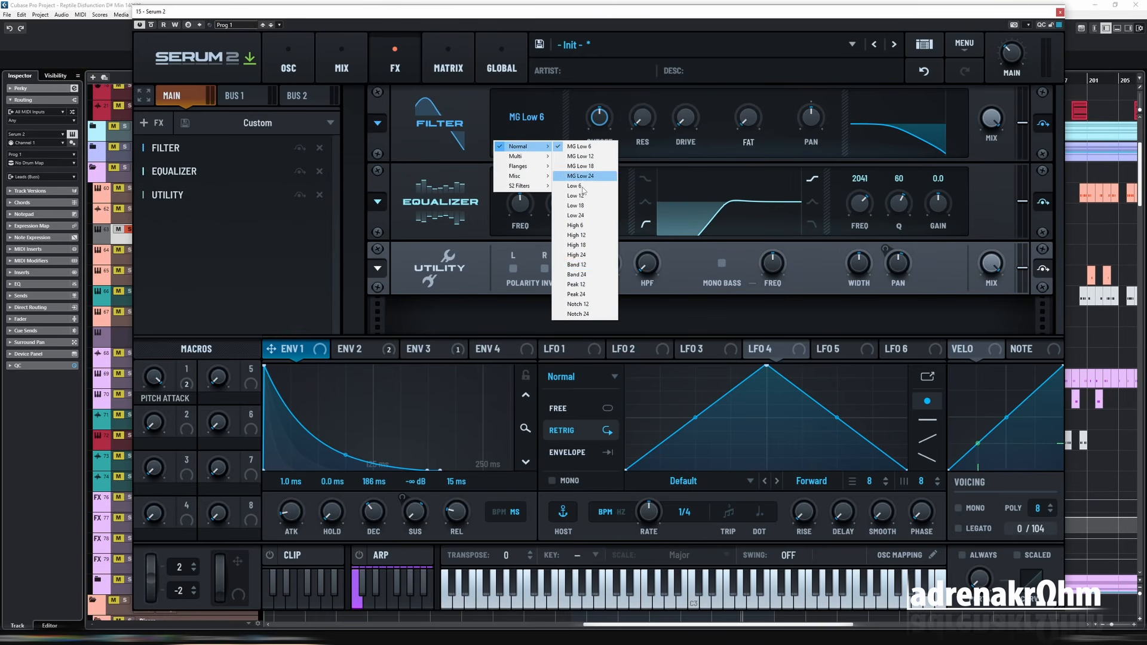
click(577, 274)
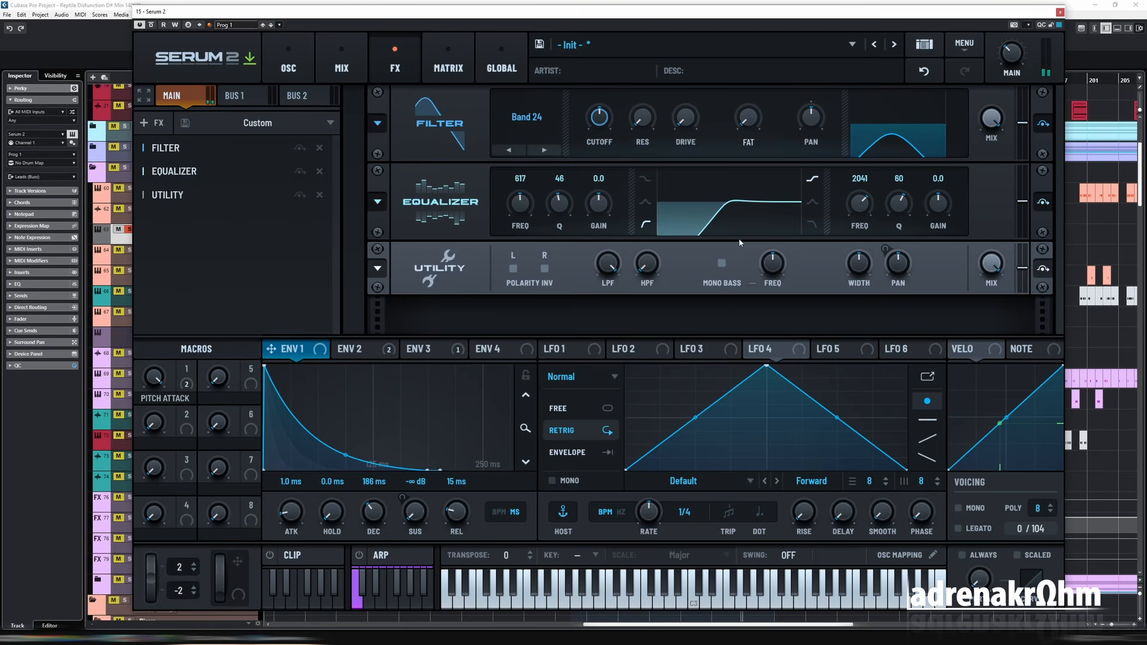
drag(642, 111, 686, 117)
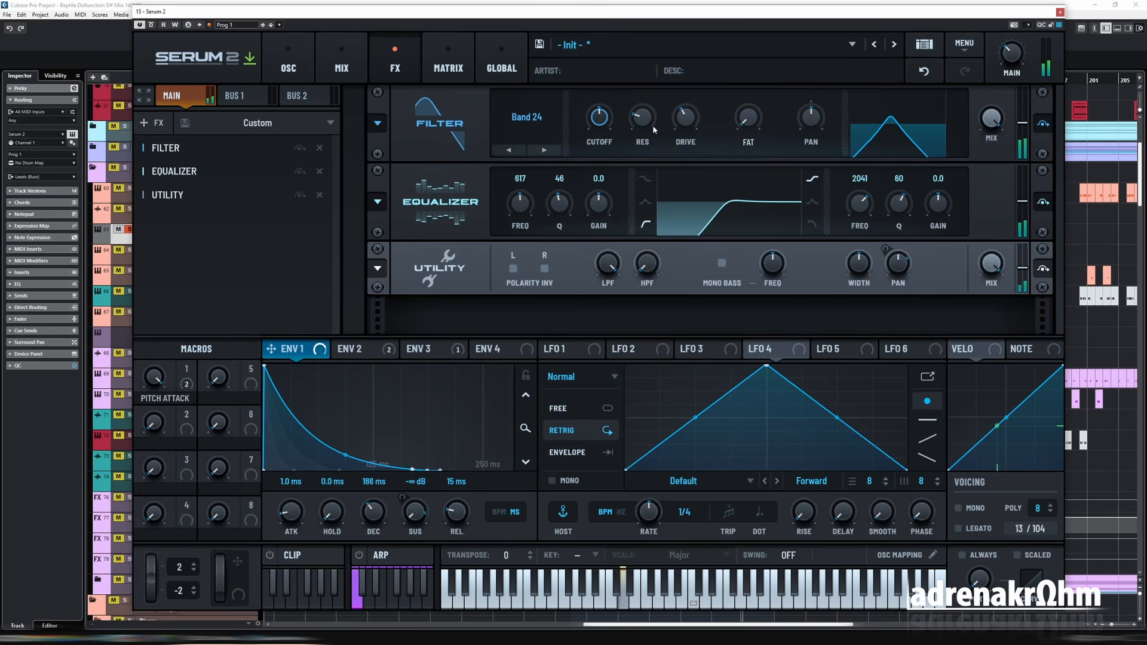
Change the Filter effect's type to L/B/H 24 and raise its morph to the midpoint for a band-pass shape
click(529, 121)
mouse_move(535, 150)
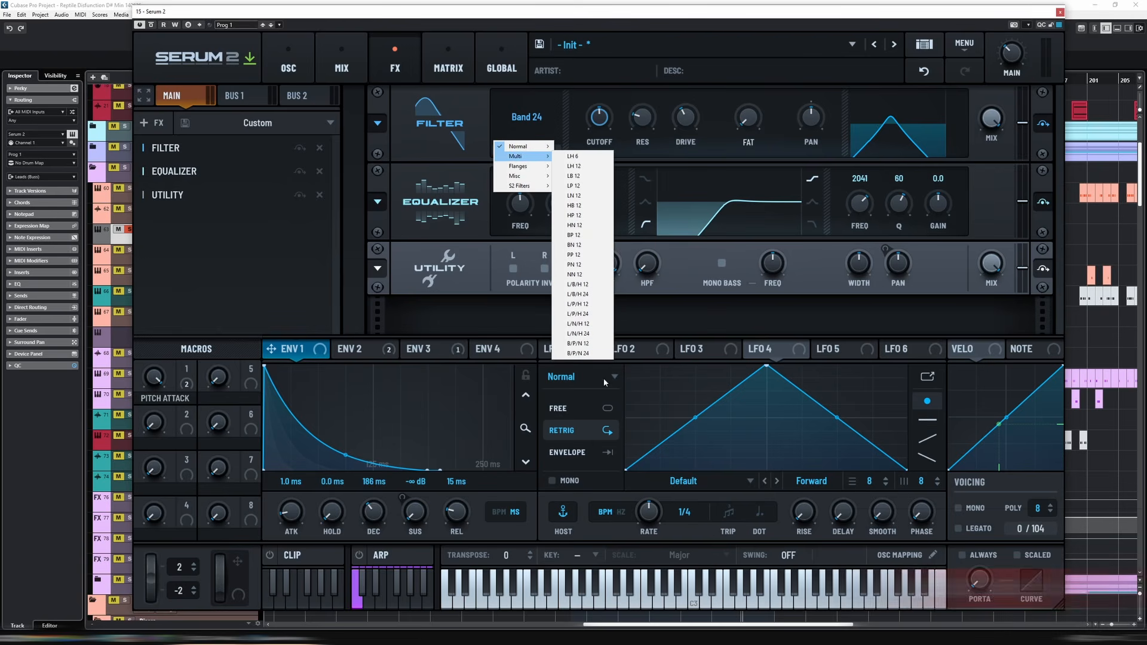
click(595, 295)
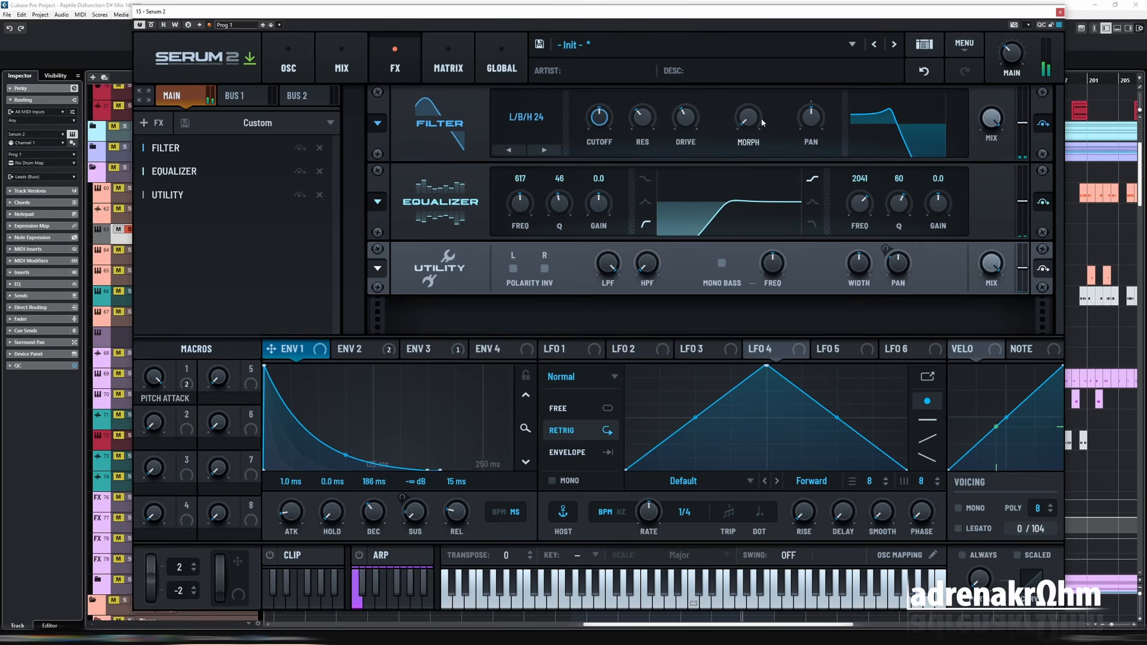
scroll(745, 119, up, 3)
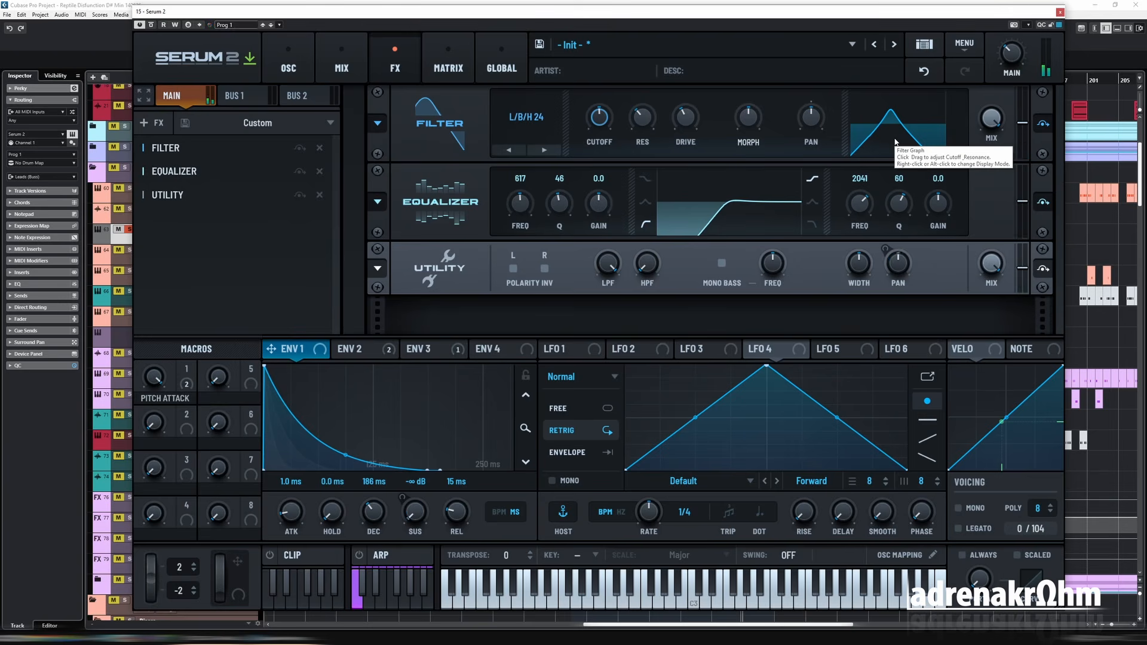
Assign note velocity (Velo) as a modulation source for the Filter effect's cutoff
right_click(602, 118)
mouse_move(657, 148)
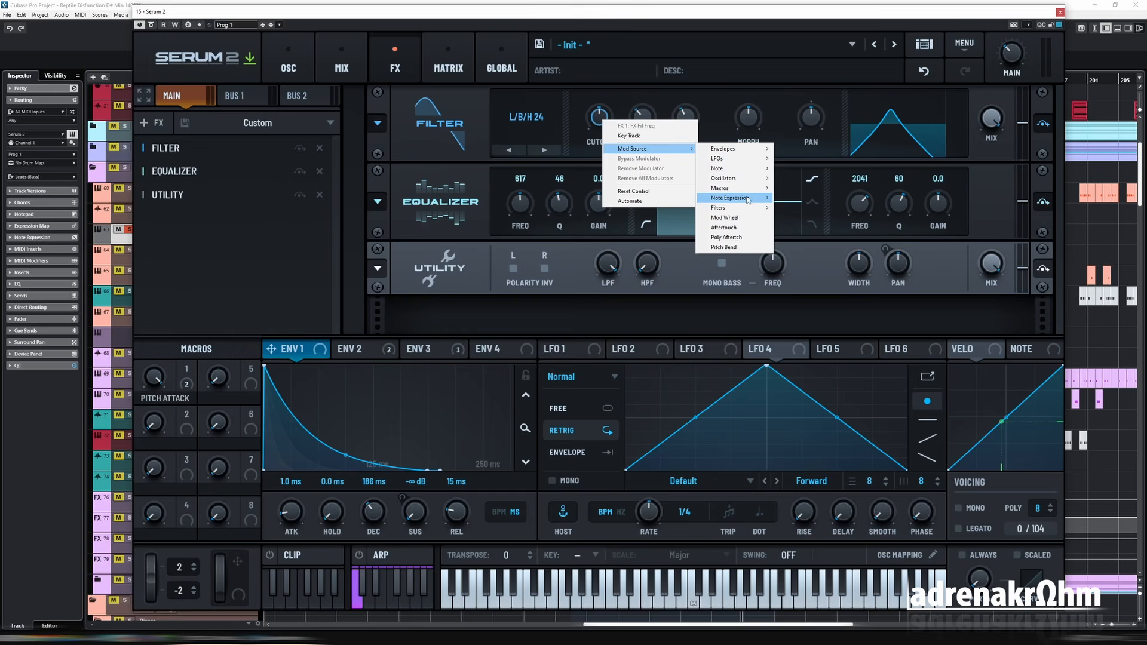
mouse_move(747, 200)
click(809, 219)
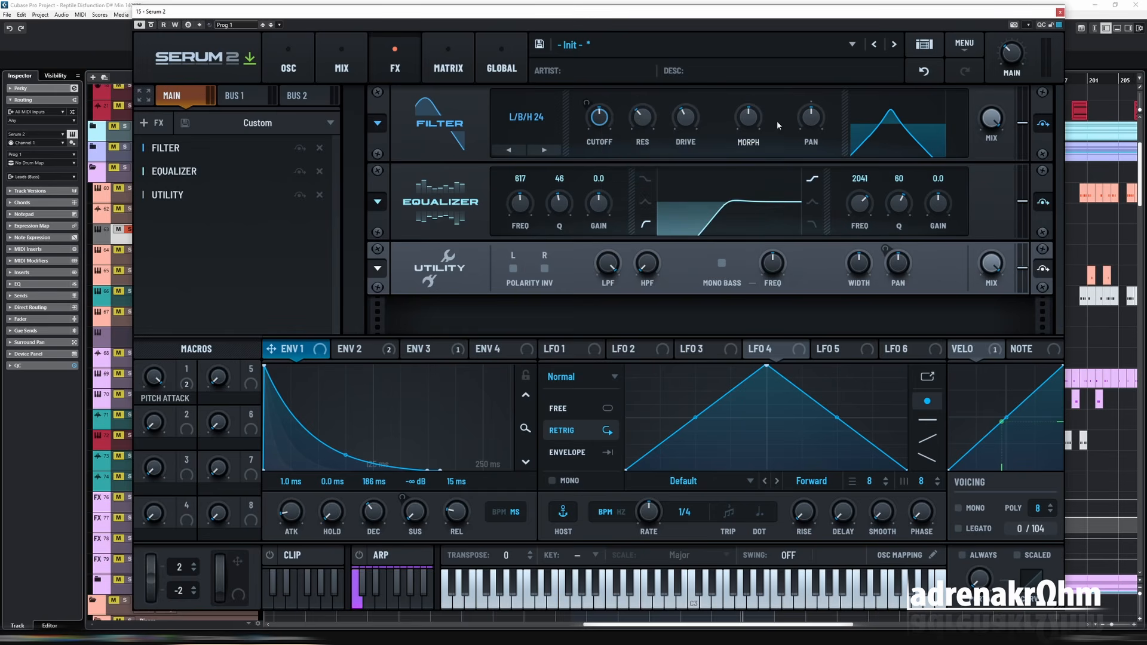
Assign note velocity (Velo) as a modulation source for the Filter effect's morph
right_click(751, 120)
mouse_move(801, 138)
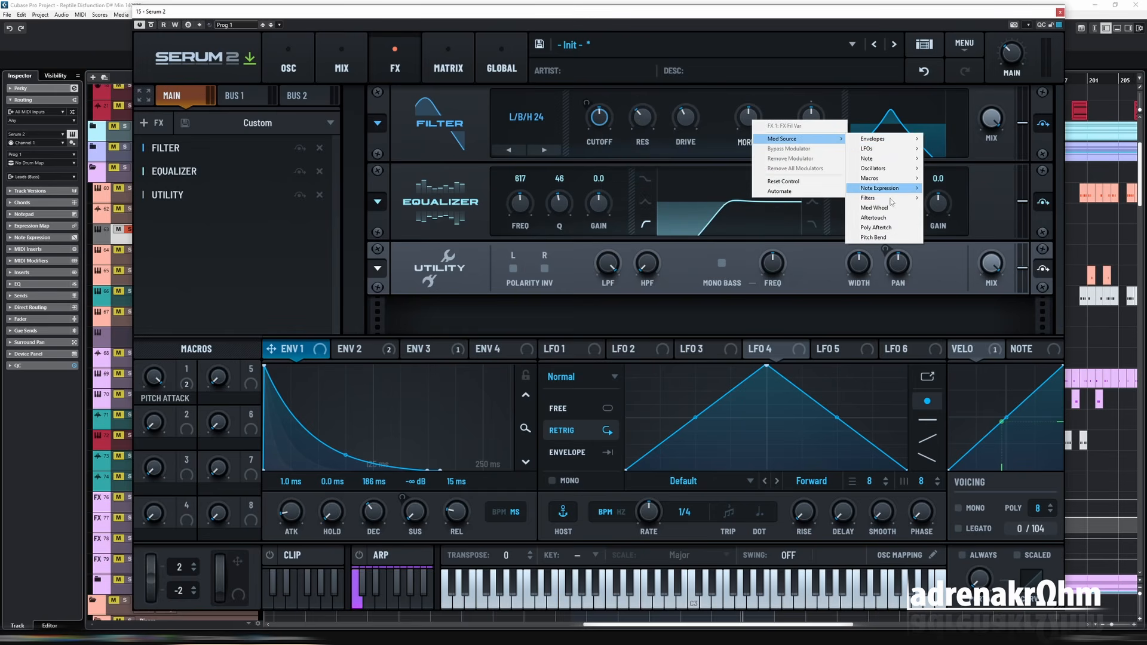
mouse_move(884, 158)
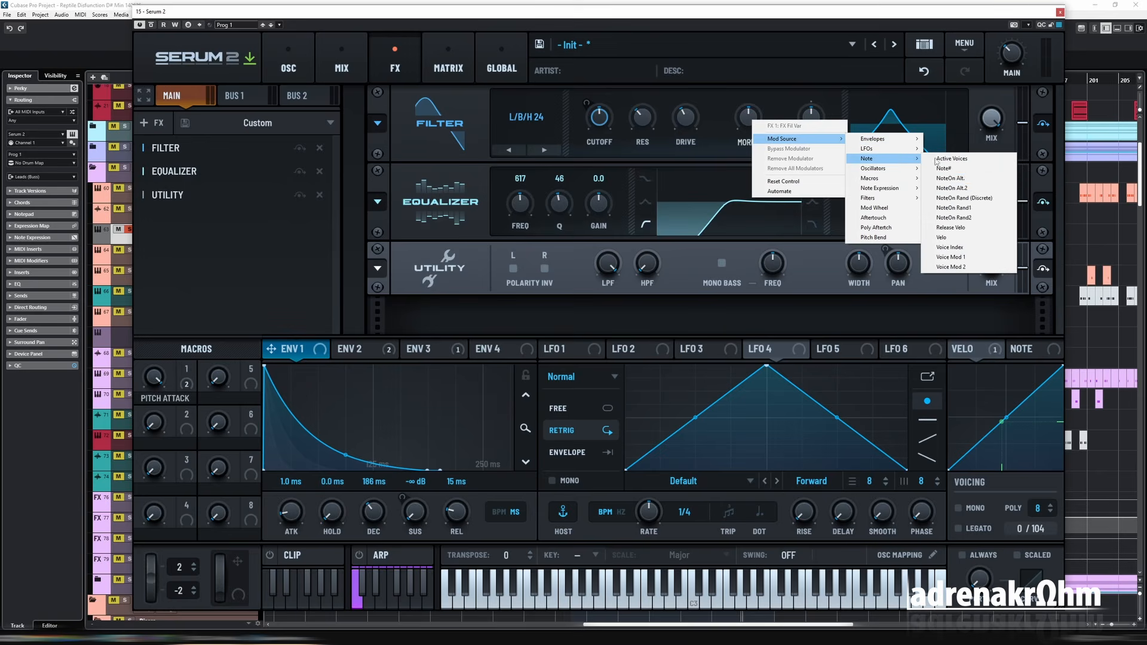
click(949, 237)
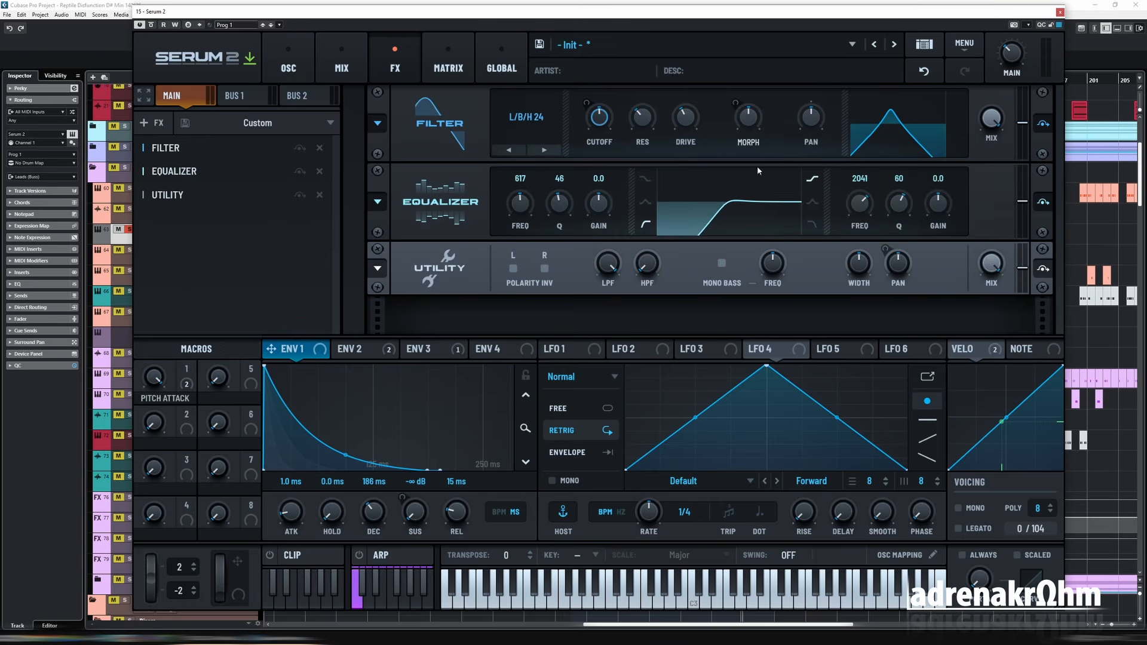
Reduce the amount of the Velo modulation on the FX filter frequency in the modulation matrix
click(448, 62)
click(394, 63)
mouse_move(758, 127)
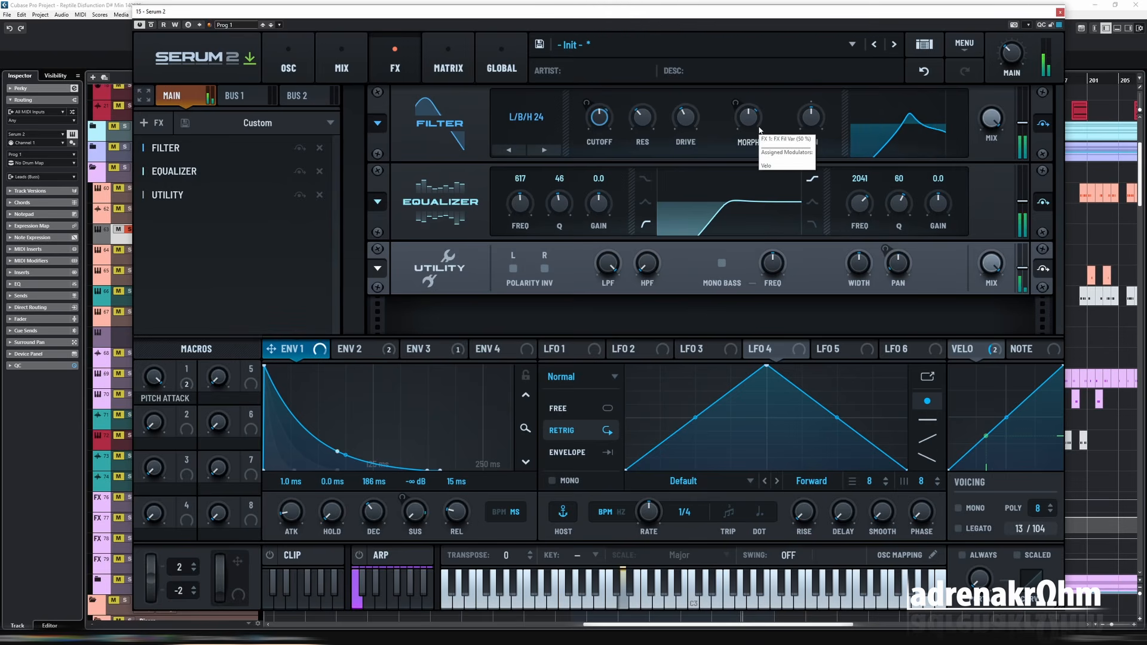
click(448, 66)
mouse_move(402, 293)
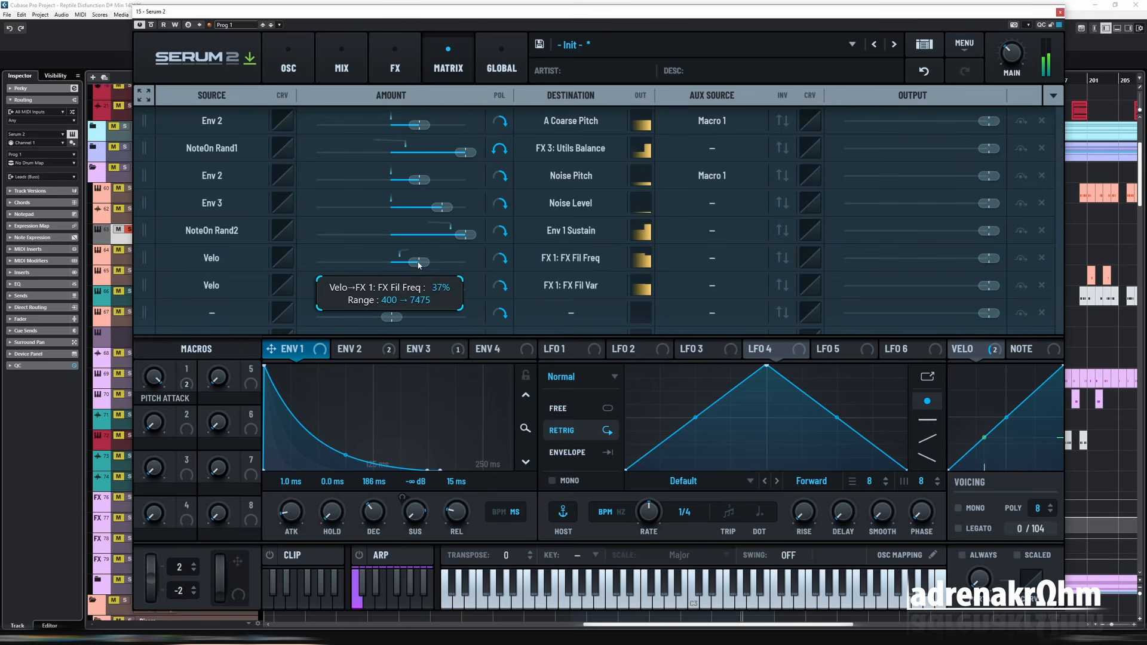
mouse_move(428, 262)
mouse_down()
mouse_move(399, 290)
mouse_move(413, 263)
mouse_up()
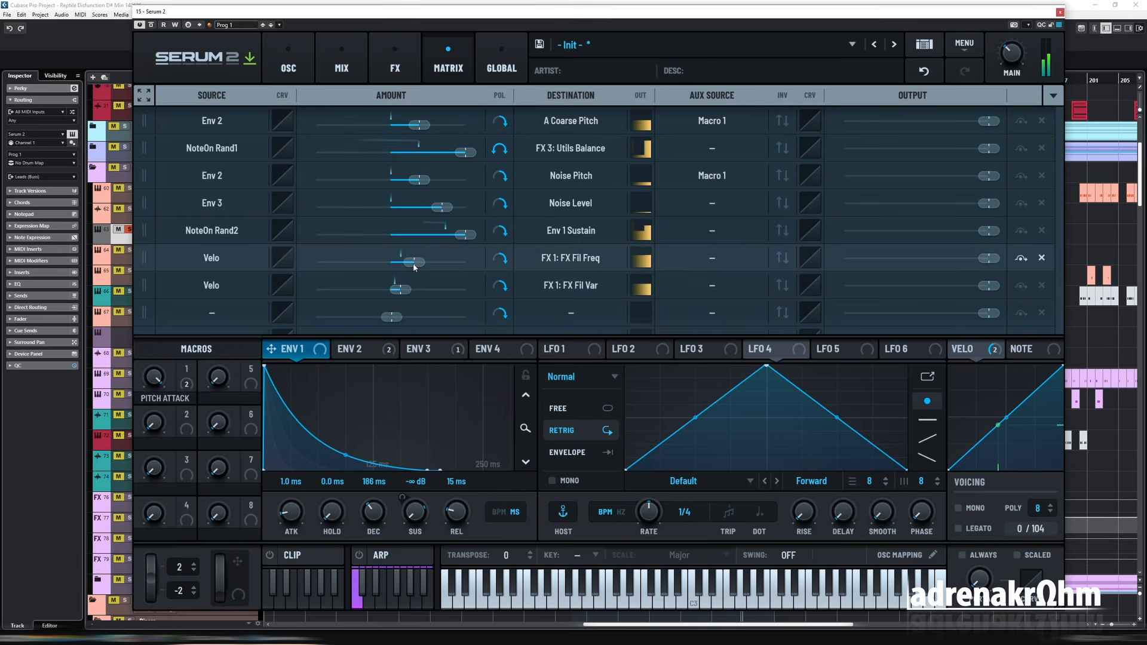
click(289, 59)
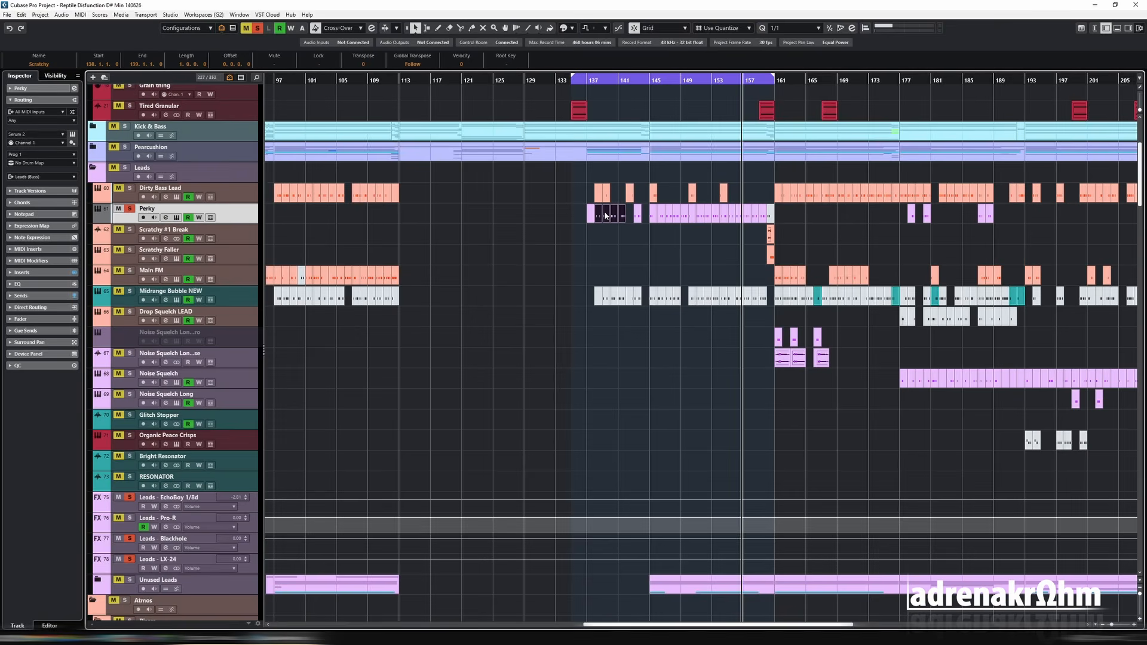
Examine the notes and velocities of the Perky part at bar 138 in the key editor, then close it
double_click(605, 217)
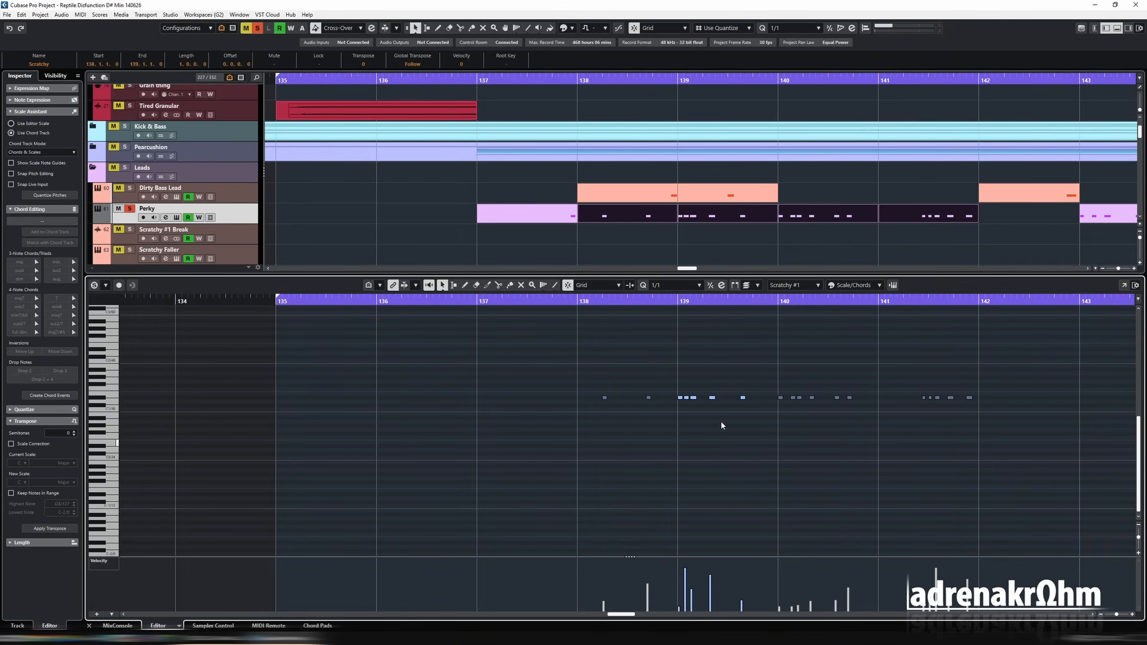
click(658, 533)
key(ctrl+e)
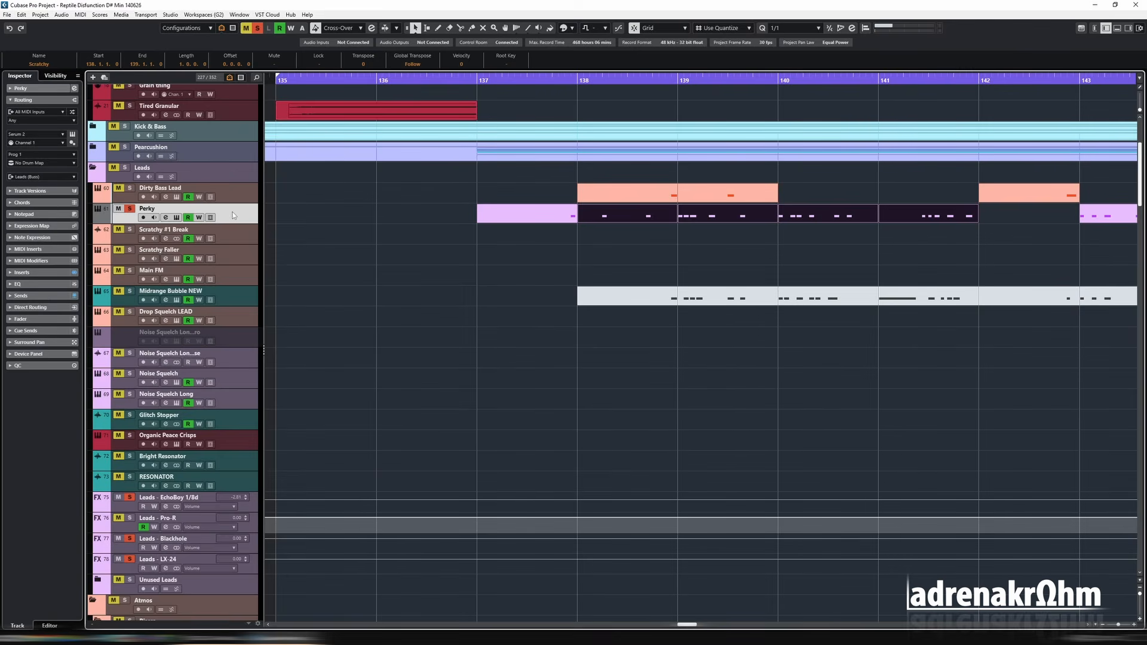
Open the Perky track's own Serum 2 patch and review its effects chain and modulation matrix
key(g)
key(g)
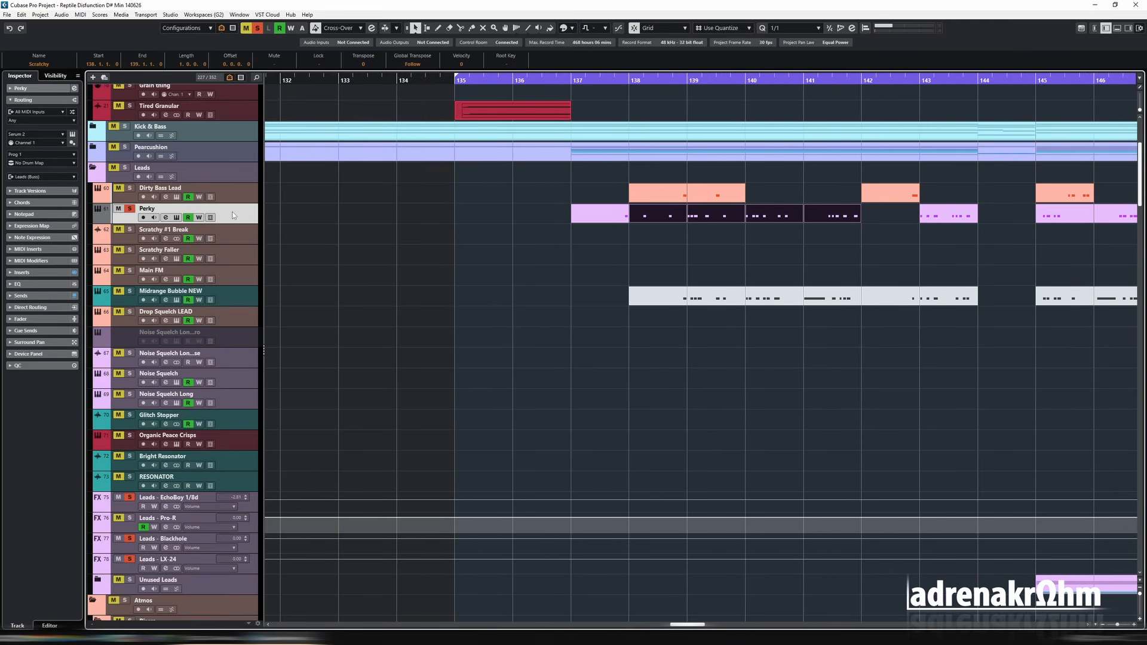
drag(846, 241, 656, 220)
key(e)
click(403, 64)
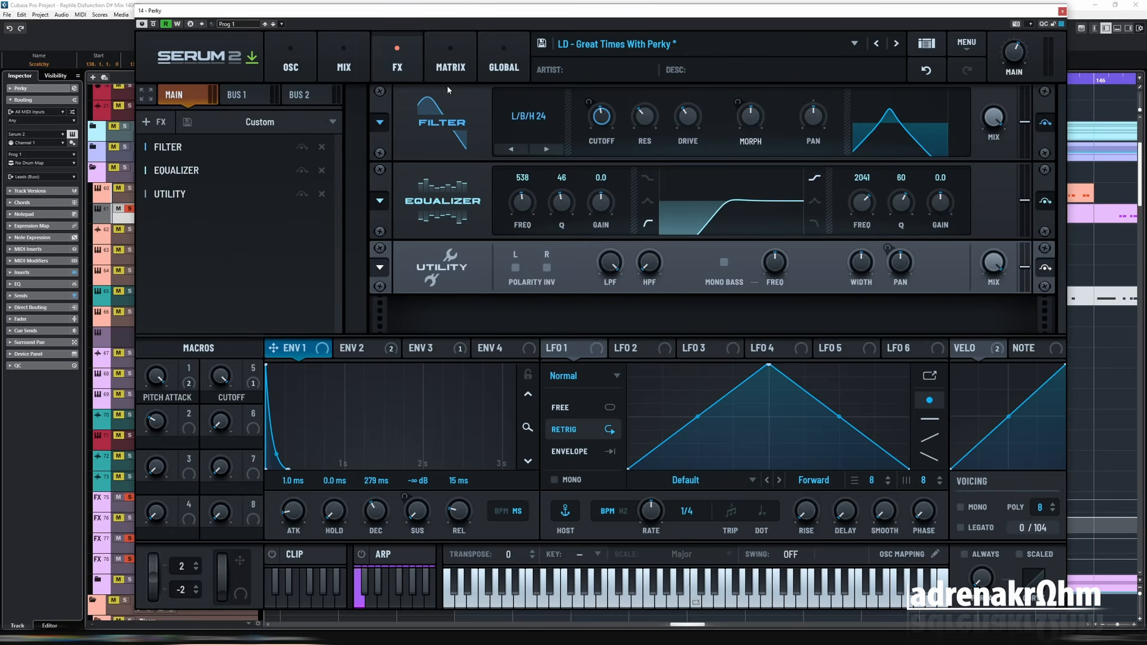
click(461, 69)
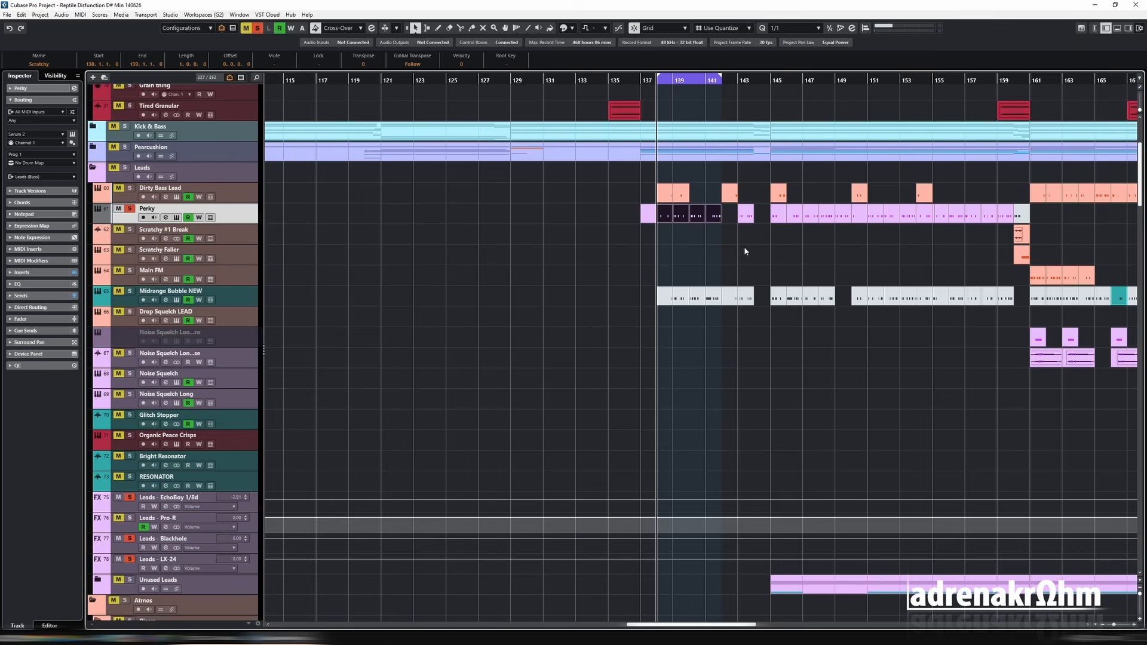
Audition the soloed Perky parts from bar 138 and switch off the track's solo
key(space)
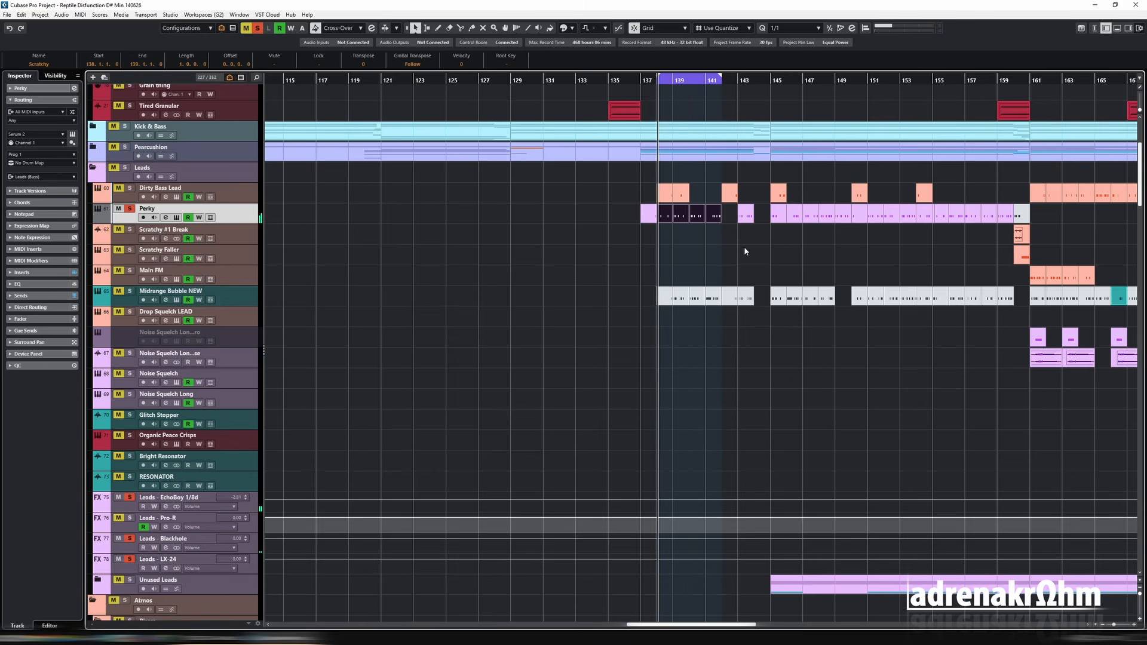
key(space)
key(s)
Extend the loop range to span bars 135 to 161 and play the full arrangement from bar 135
drag(658, 79, 608, 78)
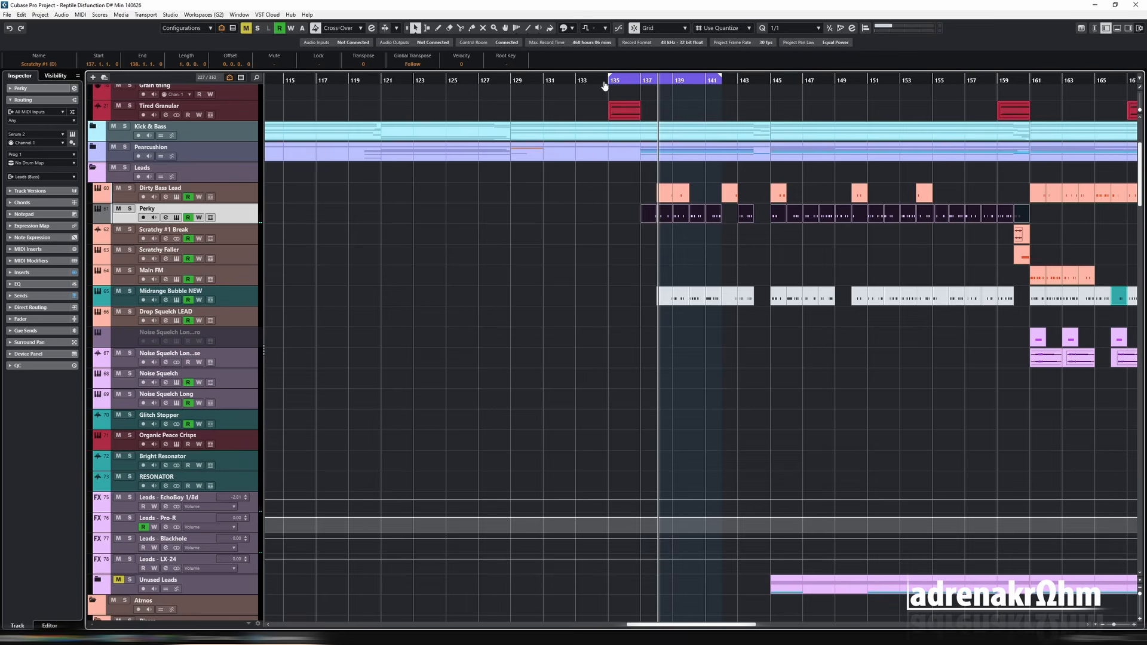
drag(721, 78, 1029, 90)
click(607, 84)
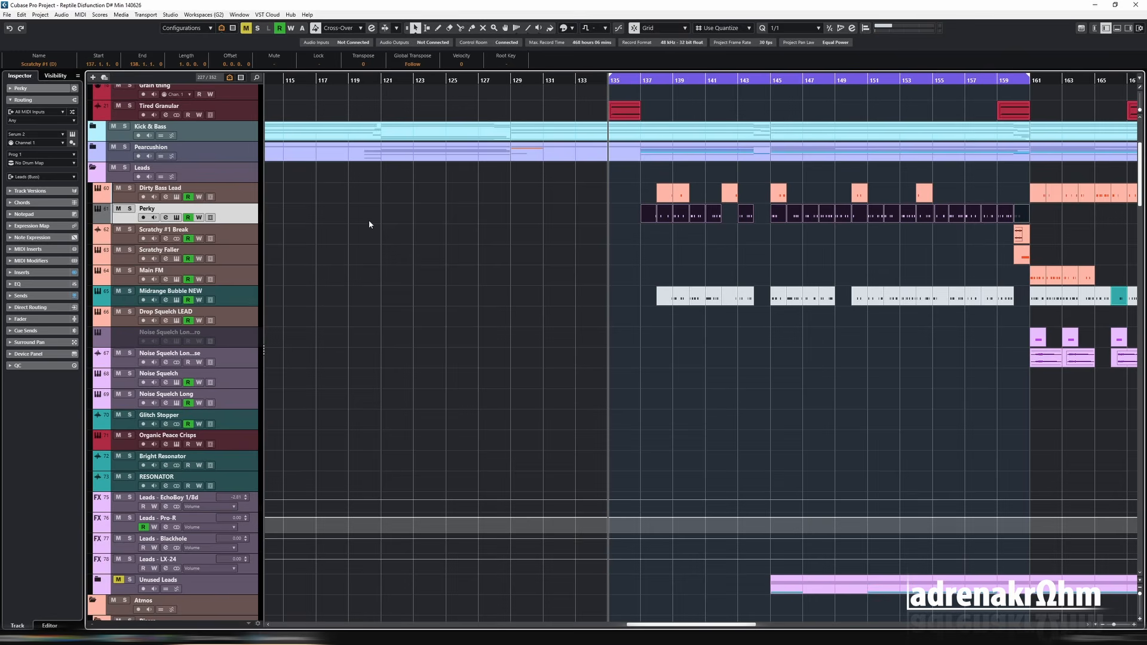
key(space)
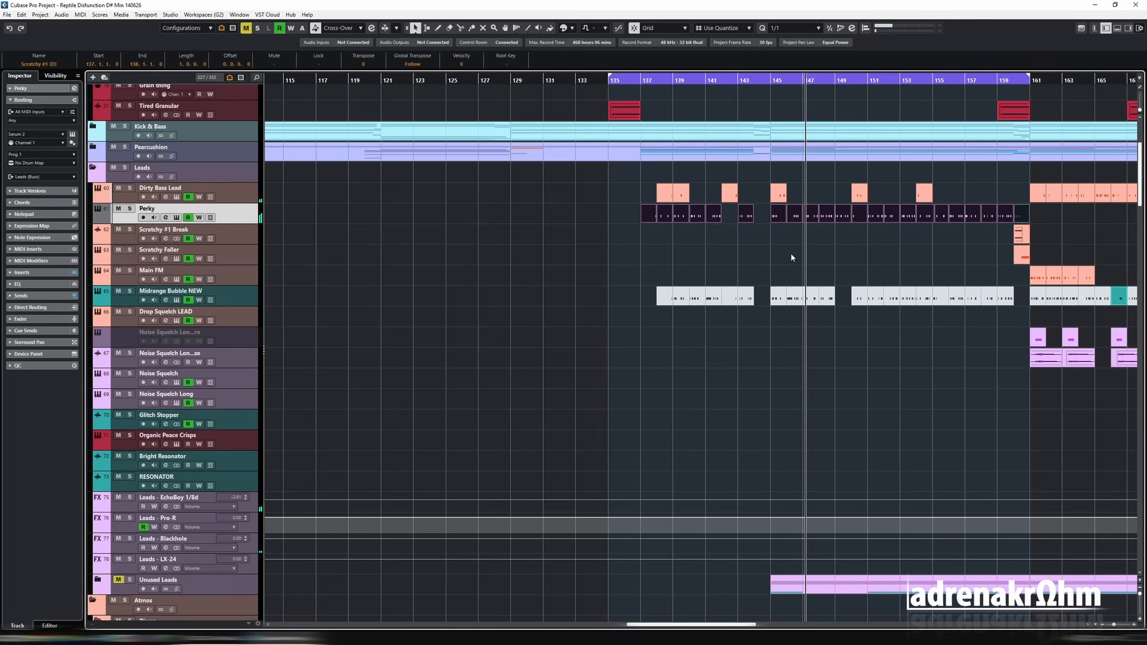
Extend the loop's end to bar 163, stop playback there, and open the Perky track's Serum 2 instrument
drag(725, 623, 775, 622)
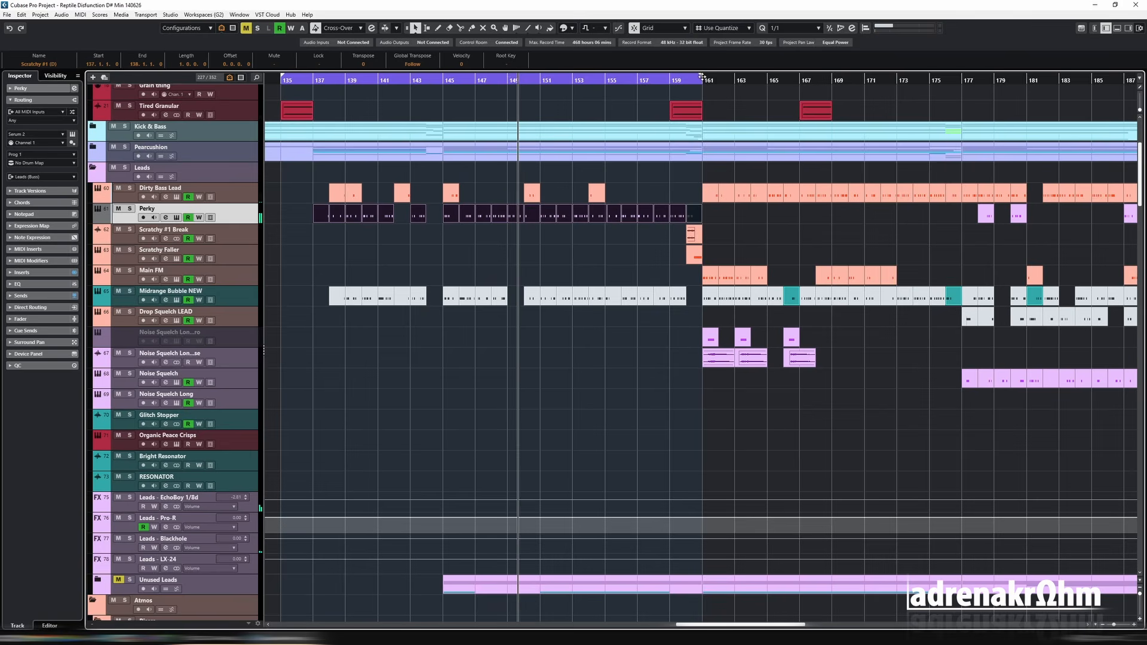
drag(701, 76, 734, 76)
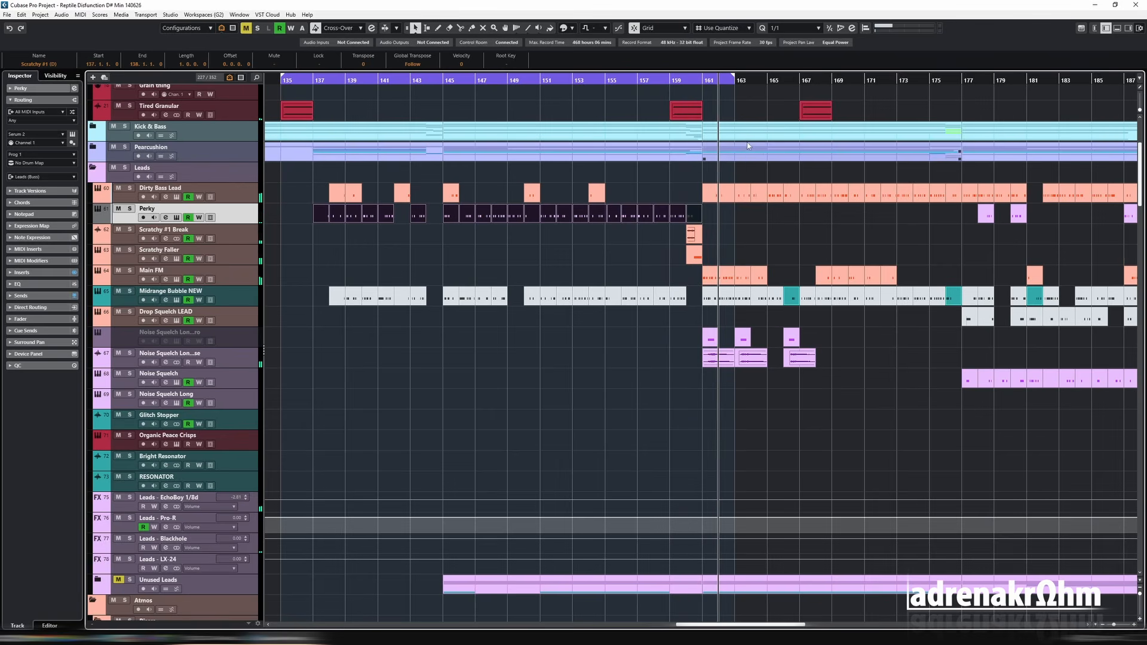
key(space)
click(176, 217)
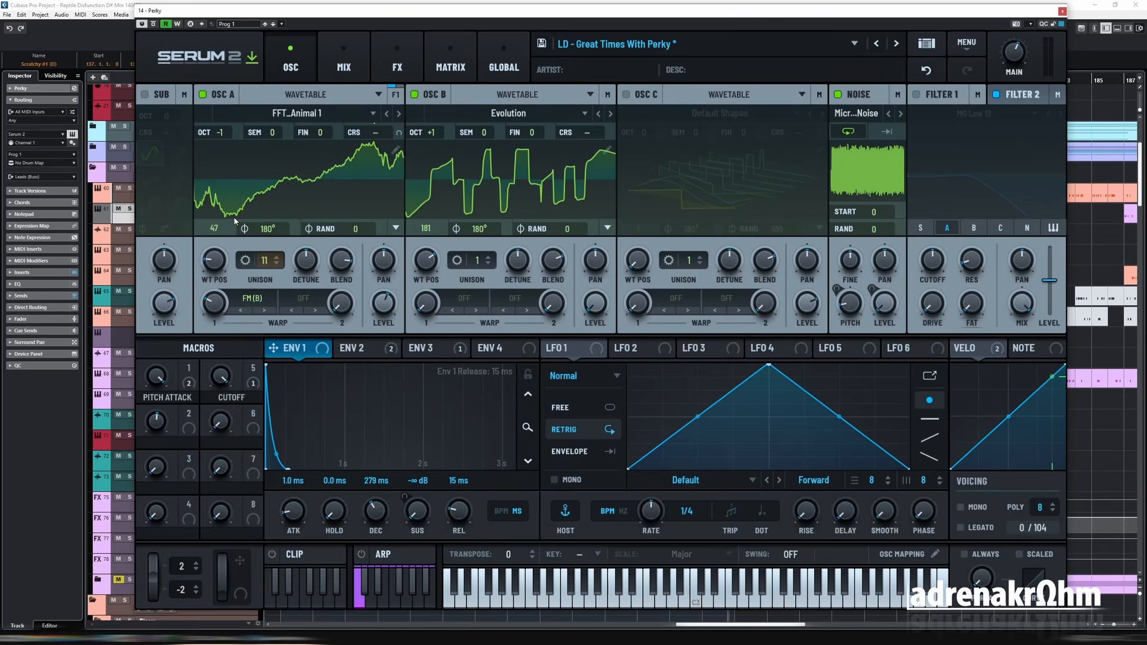